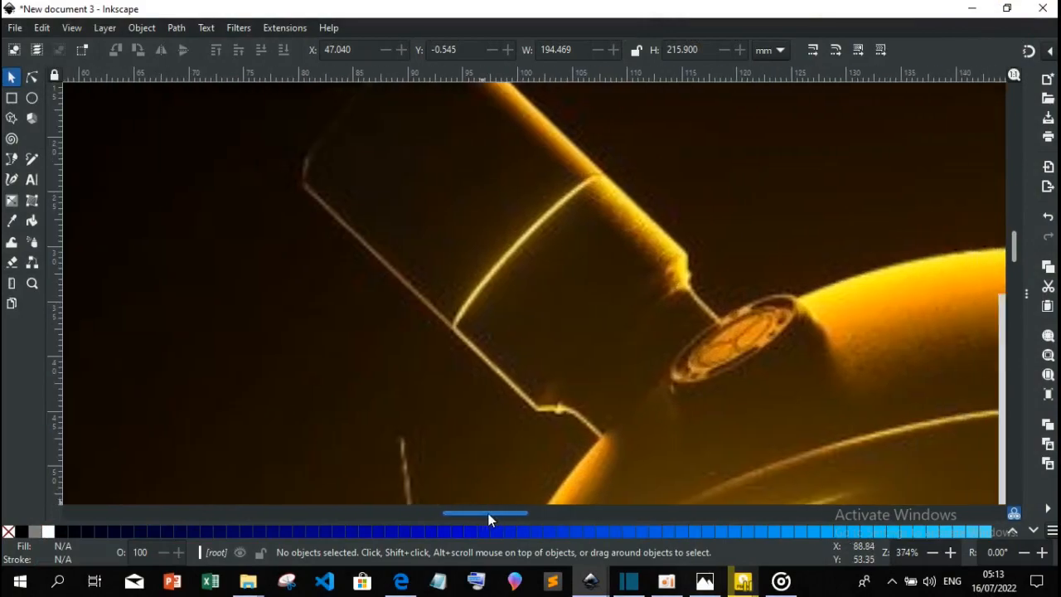
Start a Pen tool outline at the helmet and trace the left cylinder's lower edge up to its outer corner.
key(plus)
key(minus)
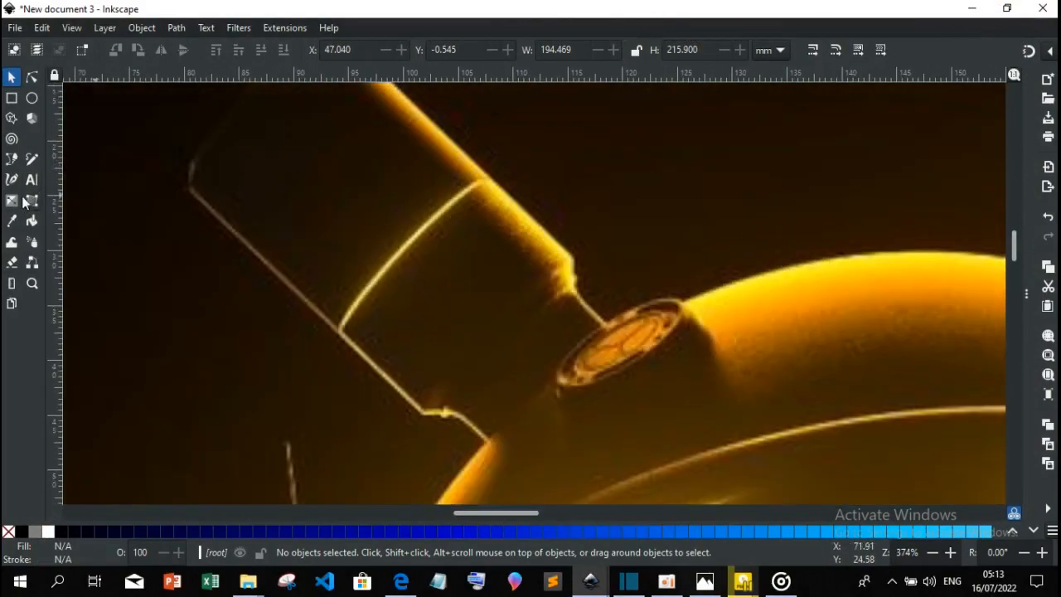
key(b)
click(490, 445)
click(453, 414)
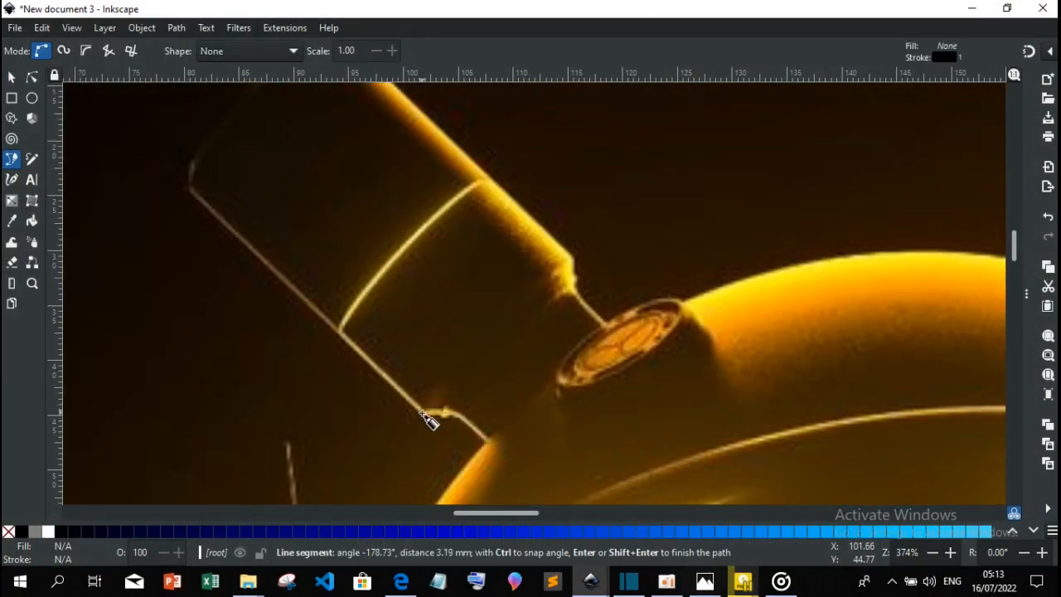
click(423, 413)
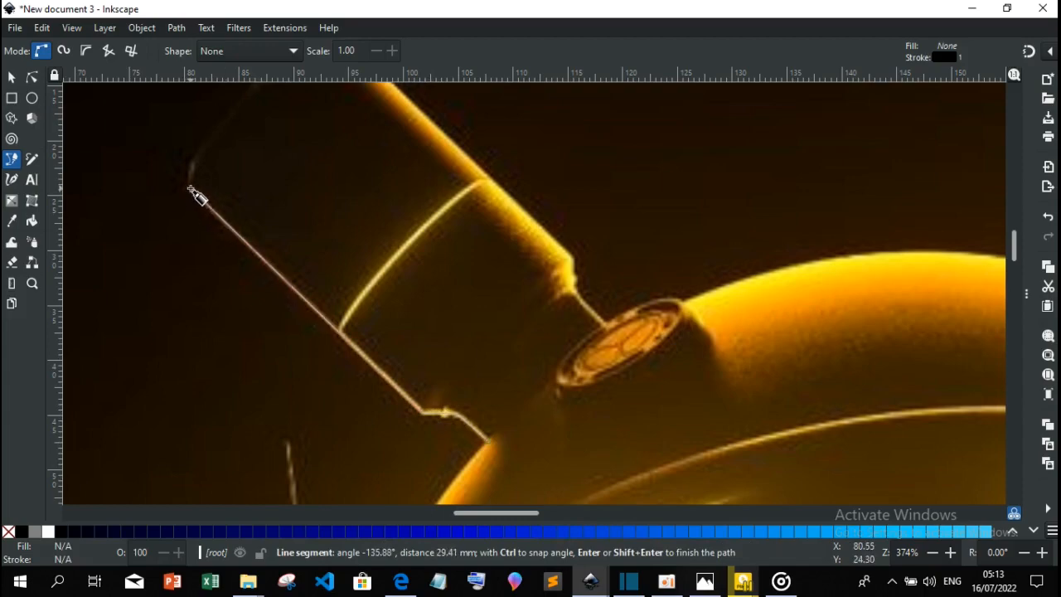
click(190, 189)
Continue the outline around the left cylinder's outer end and down its upper edge to the round disc on the helmet.
scroll(236, 118, up, 5)
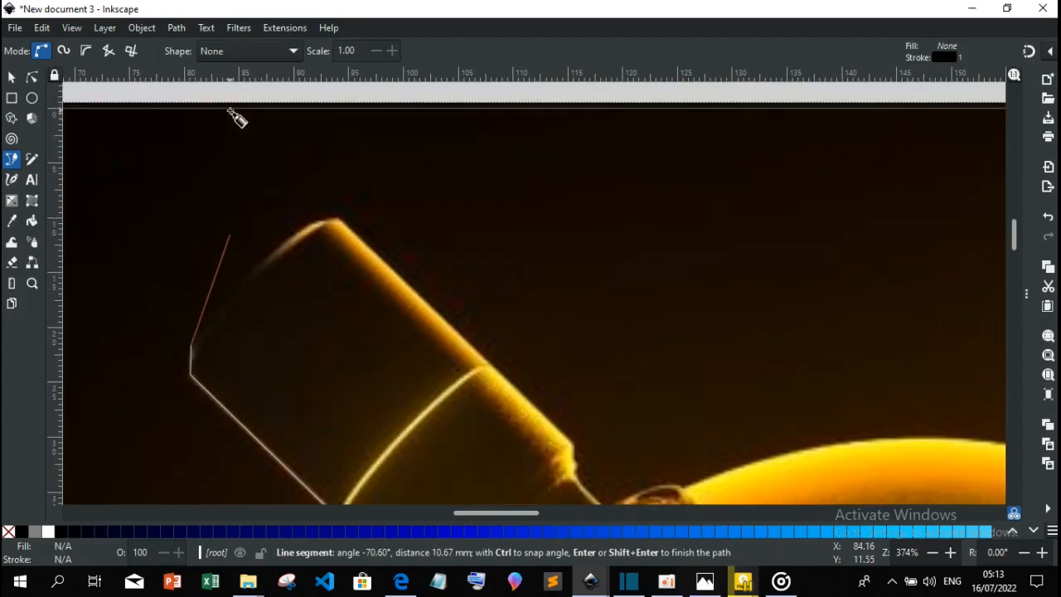
click(280, 246)
click(313, 220)
click(337, 219)
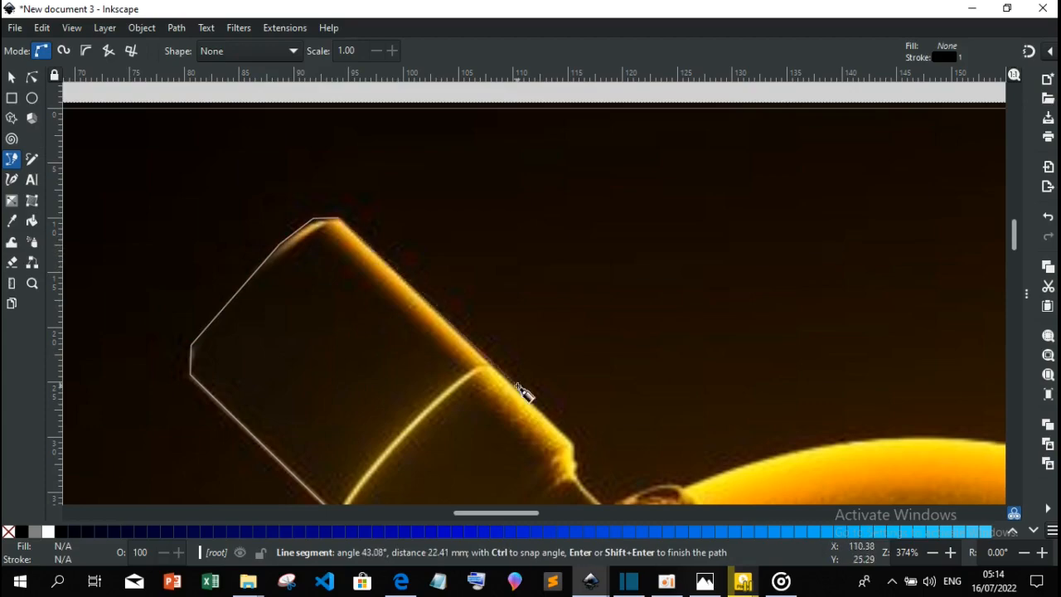
click(574, 445)
click(578, 463)
click(582, 478)
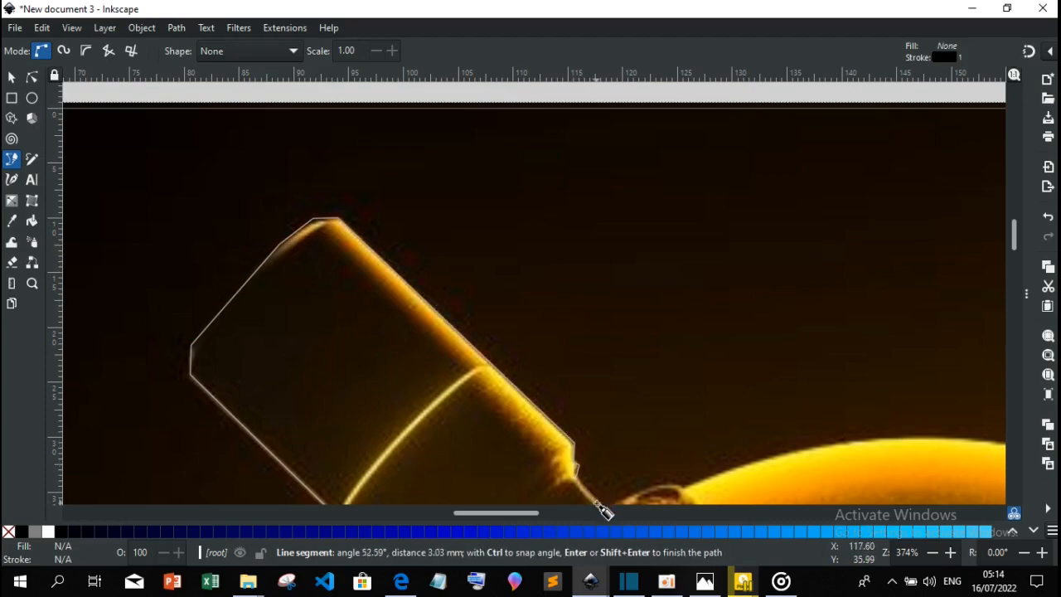
scroll(603, 507, down, 3)
click(606, 387)
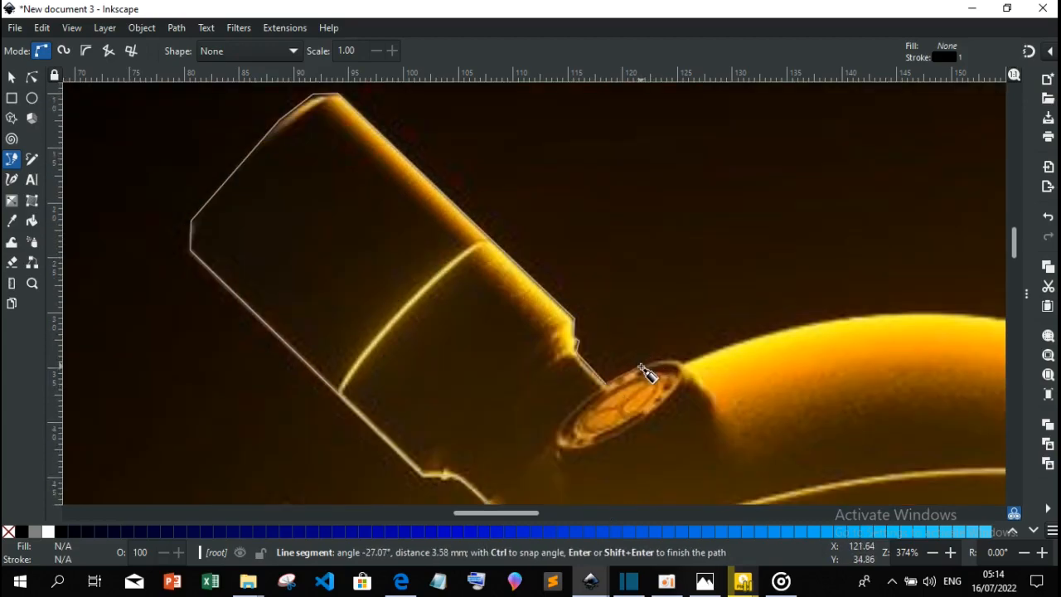
Trace over the round disc and along the helmet's top curve to the base of the right cylinder.
click(663, 362)
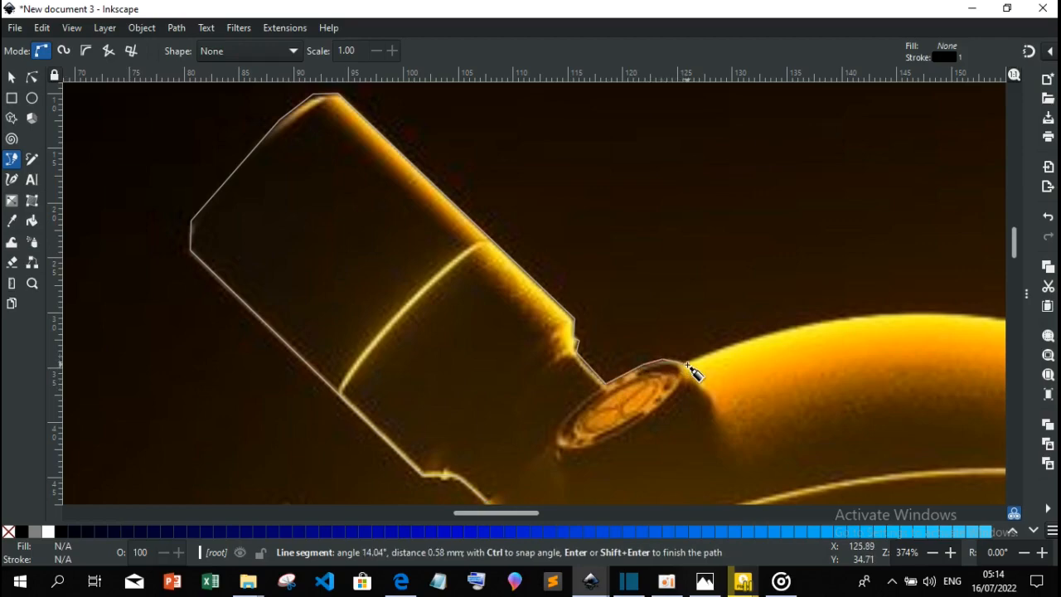
click(641, 514)
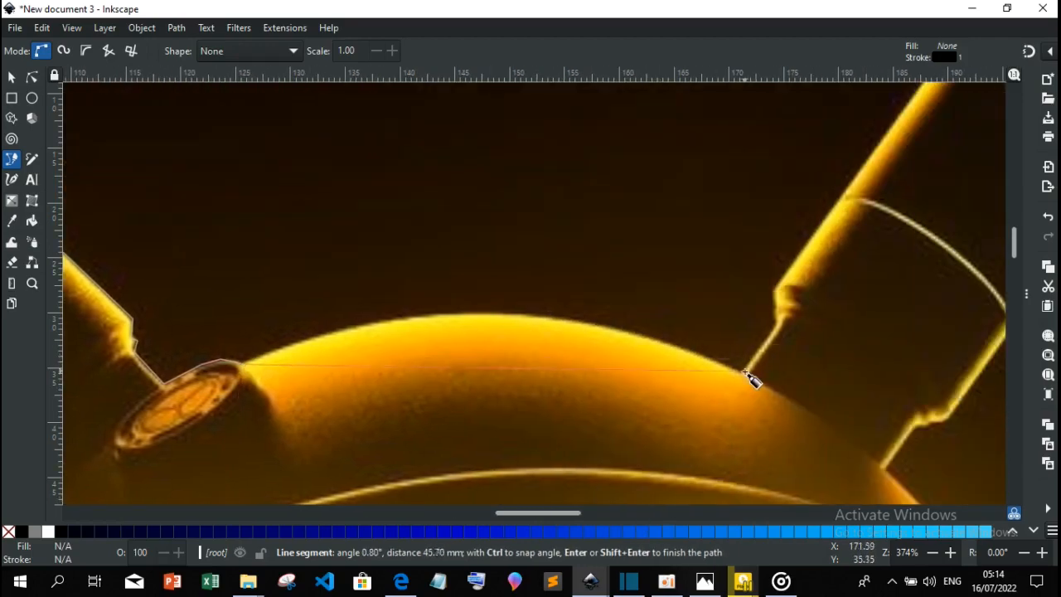
drag(743, 372, 799, 413)
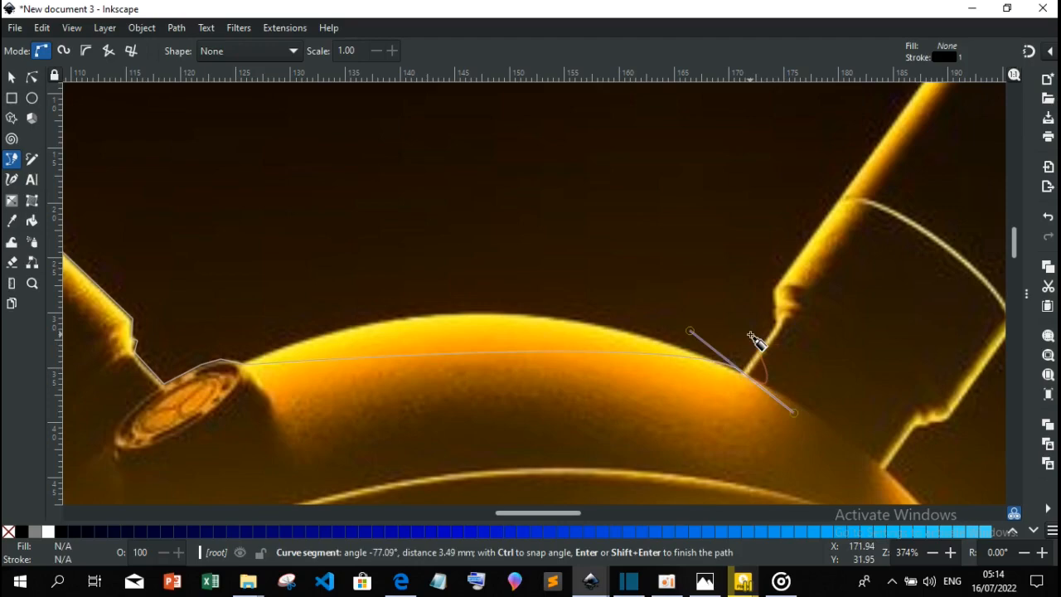
key(BackSpace)
drag(489, 315, 602, 324)
drag(700, 354, 714, 371)
key(BackSpace)
click(639, 335)
click(743, 372)
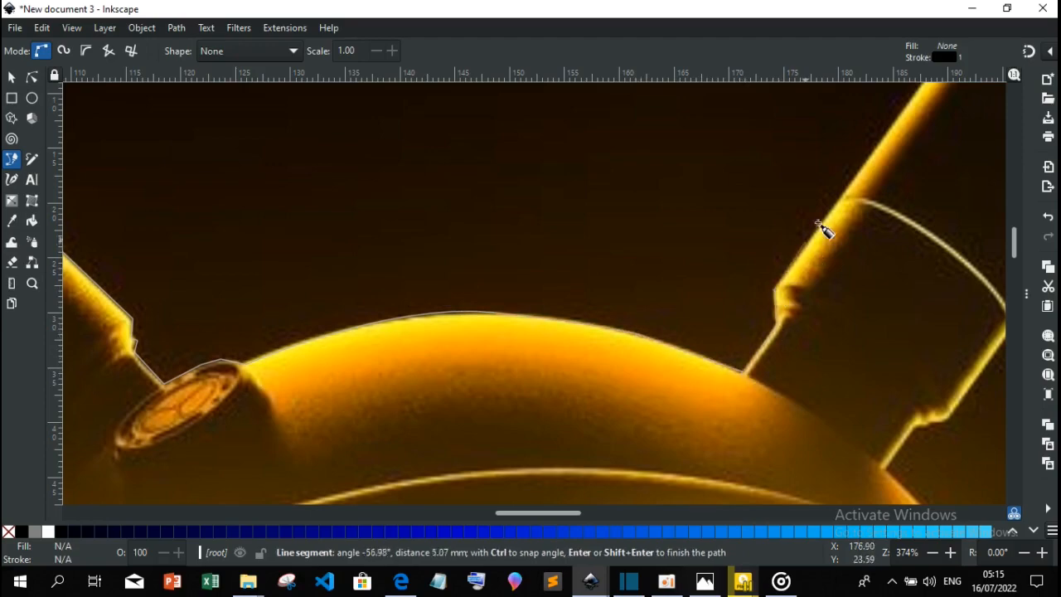
Trace up the right cylinder's inner edge and around its rounded outer end.
scroll(841, 225, up, 2)
scroll(678, 515, right, 3)
scroll(922, 403, up, 2)
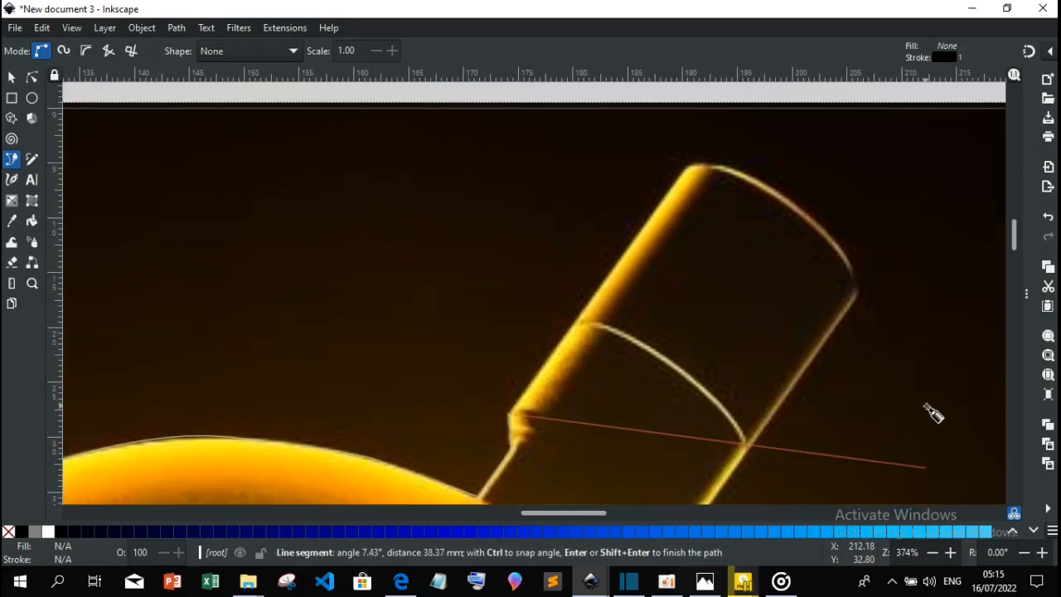
click(689, 165)
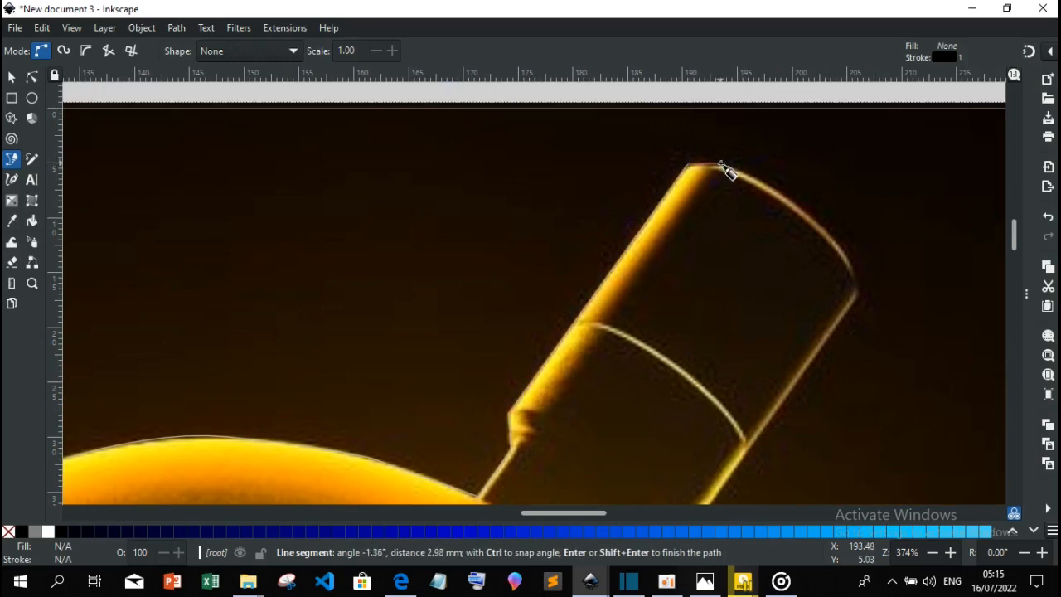
click(729, 166)
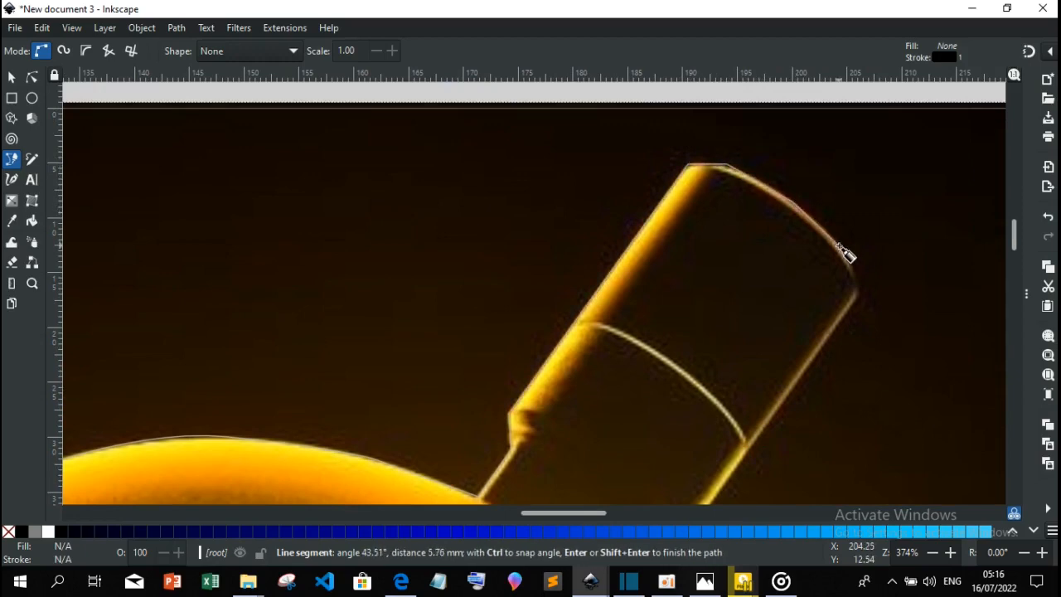
click(860, 285)
click(853, 303)
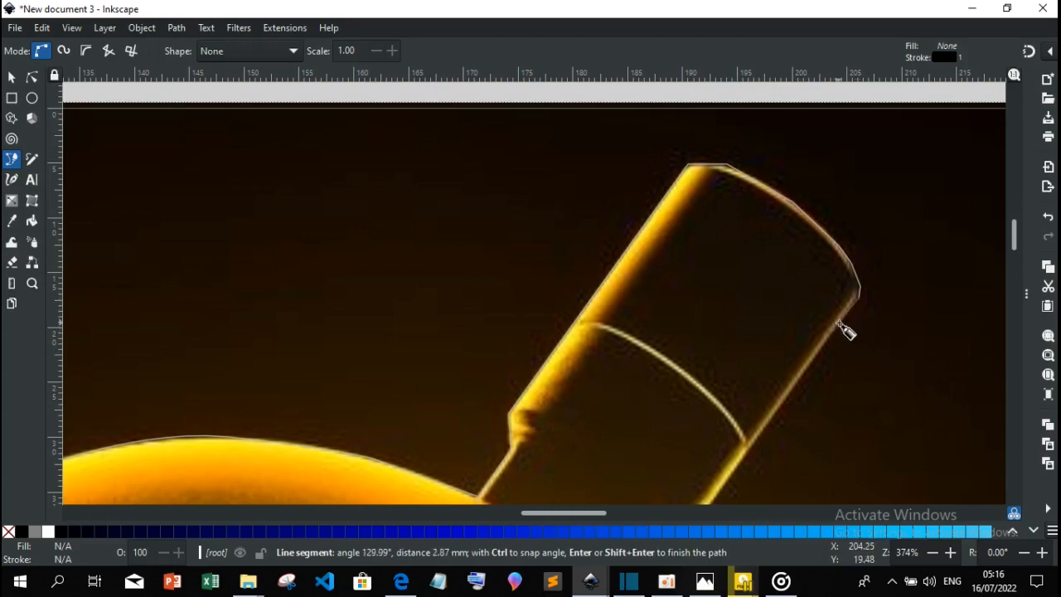
Trace down the right cylinder's outer edge and around its notched base back to the helmet.
scroll(788, 331, down, 5)
click(712, 327)
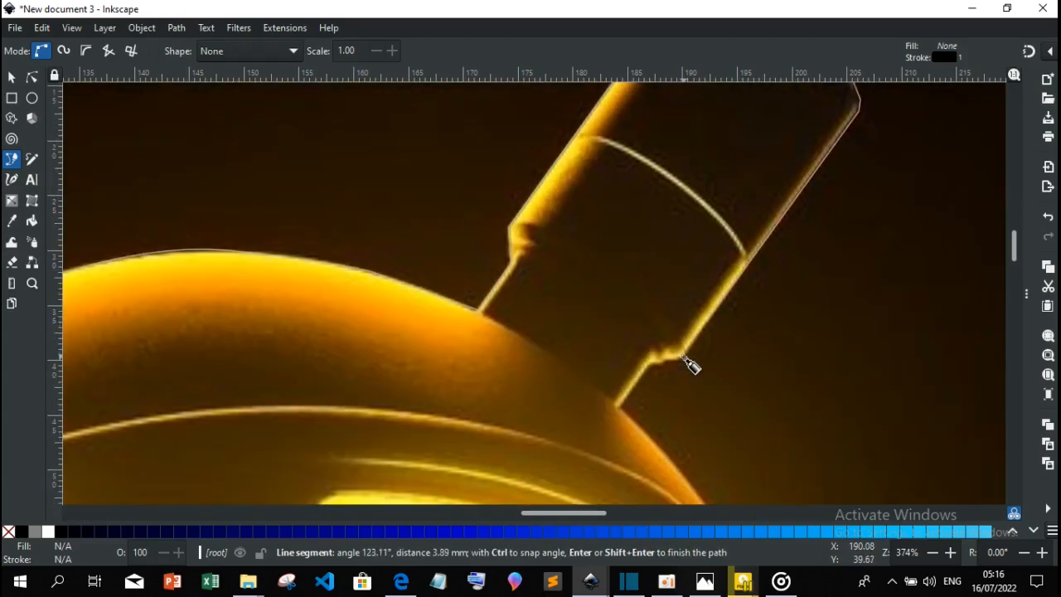
click(654, 372)
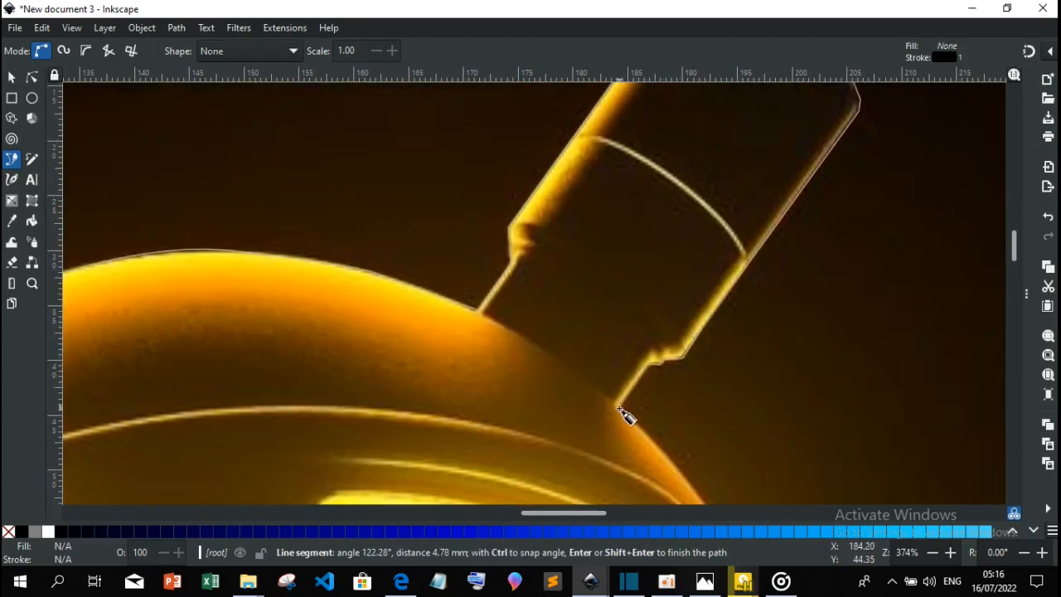
click(627, 417)
Switch the Pen tool to B-spline mode and trace the helmet's right side down and under to the neck.
scroll(659, 417, down, 5)
scroll(658, 415, down, 2)
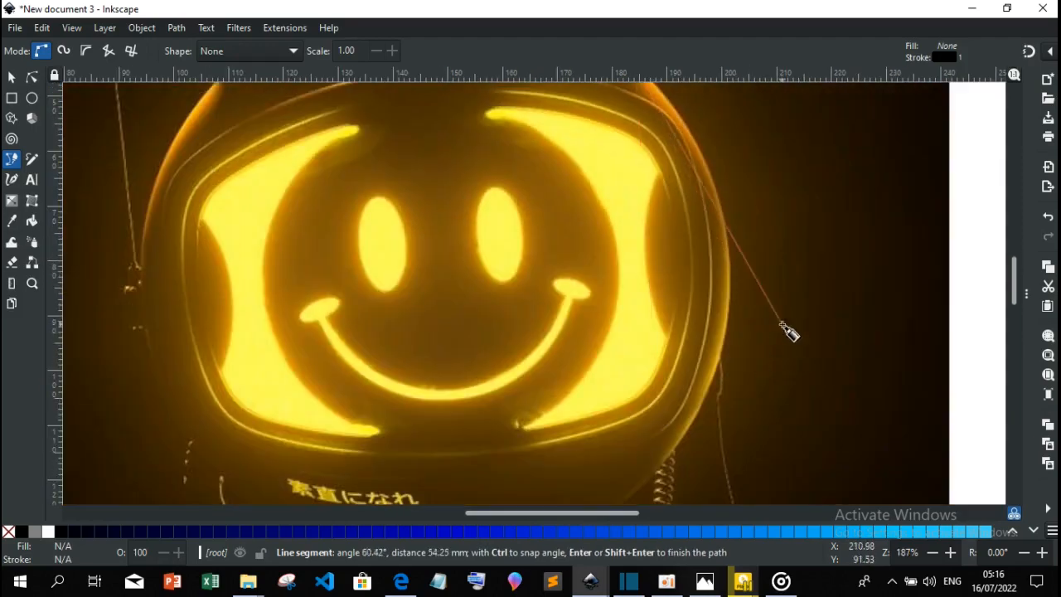
scroll(787, 330, up, 2)
drag(730, 323, 735, 387)
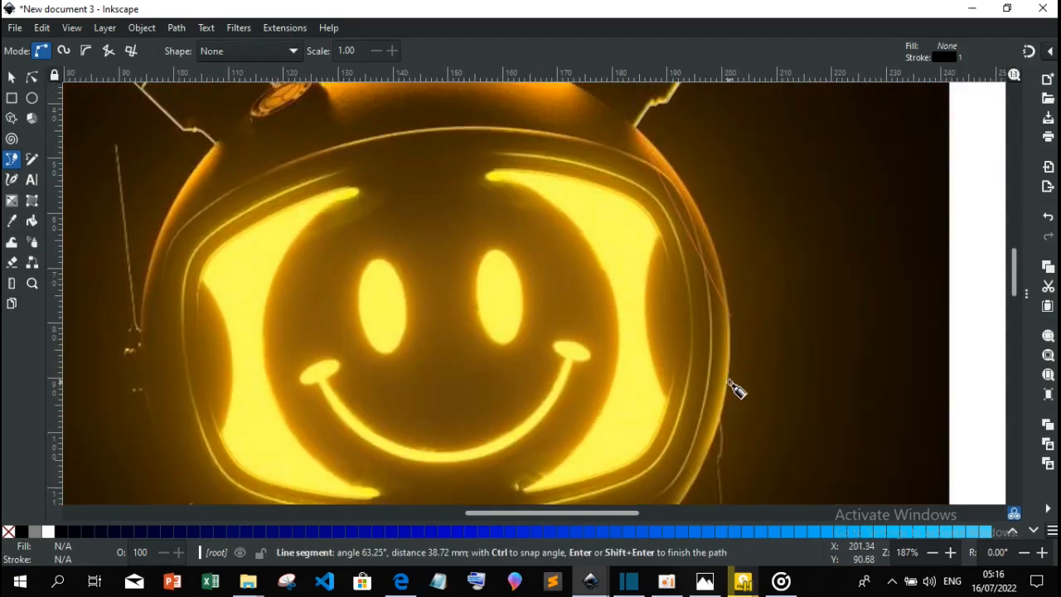
click(87, 51)
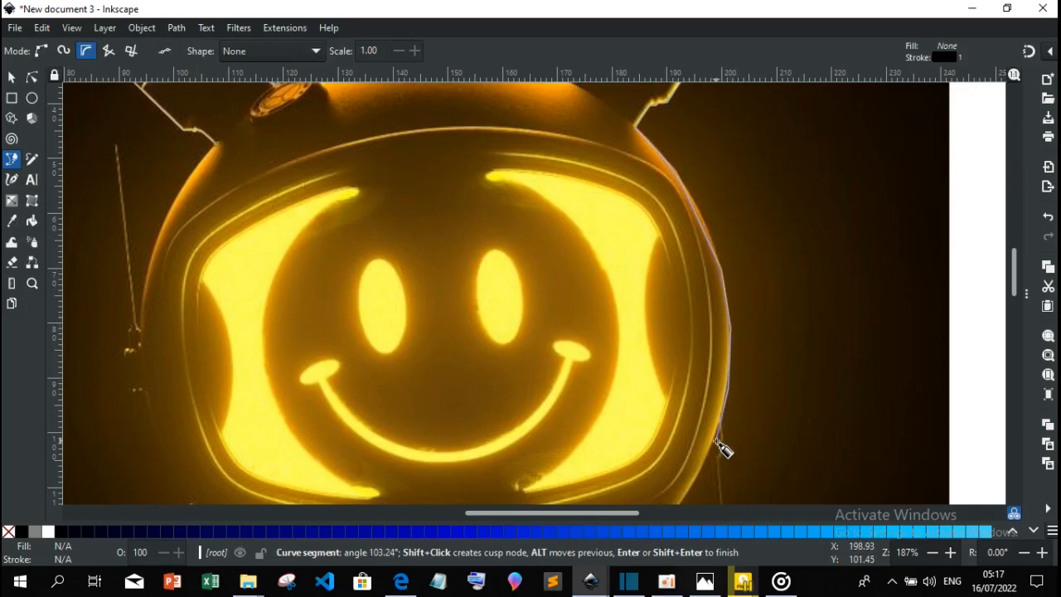
scroll(723, 447, down, 5)
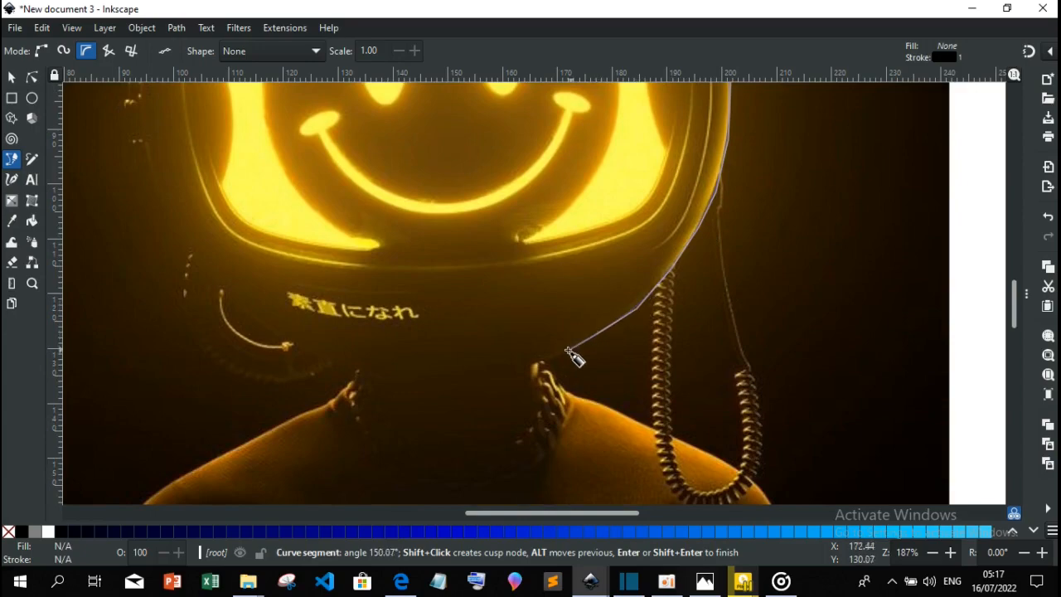
click(542, 359)
Trace around the chain at the right side of the neck and along the top of the right shoulder.
key(plus)
key(plus)
drag(1014, 304, 1014, 325)
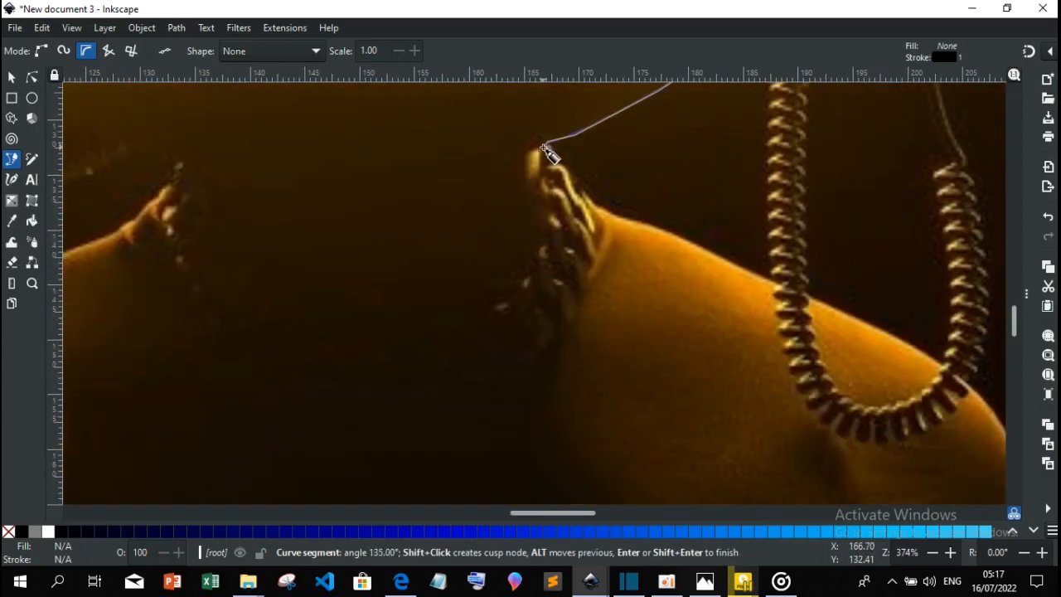
click(542, 170)
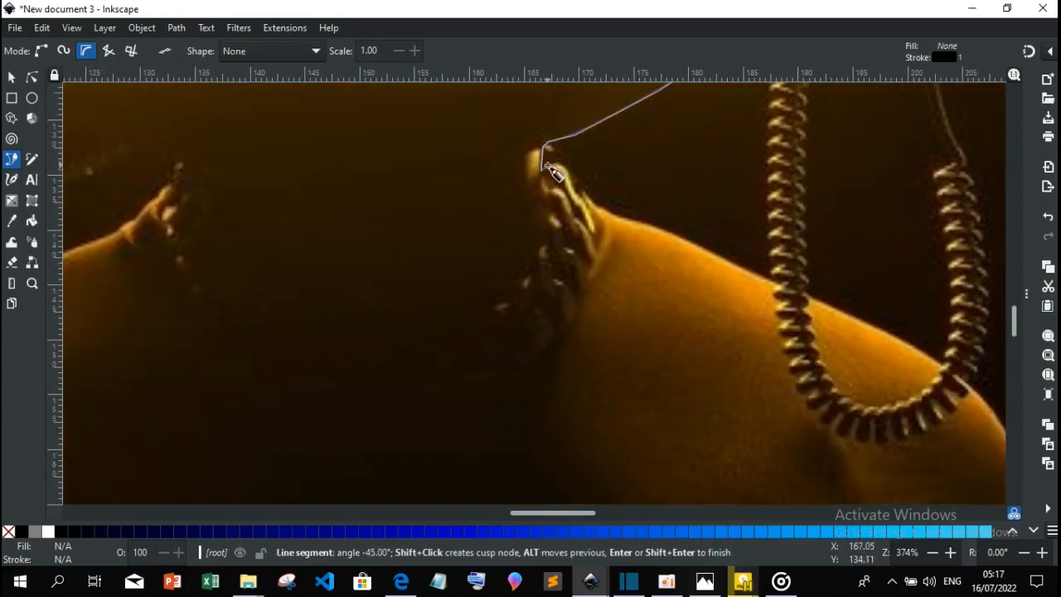
click(615, 218)
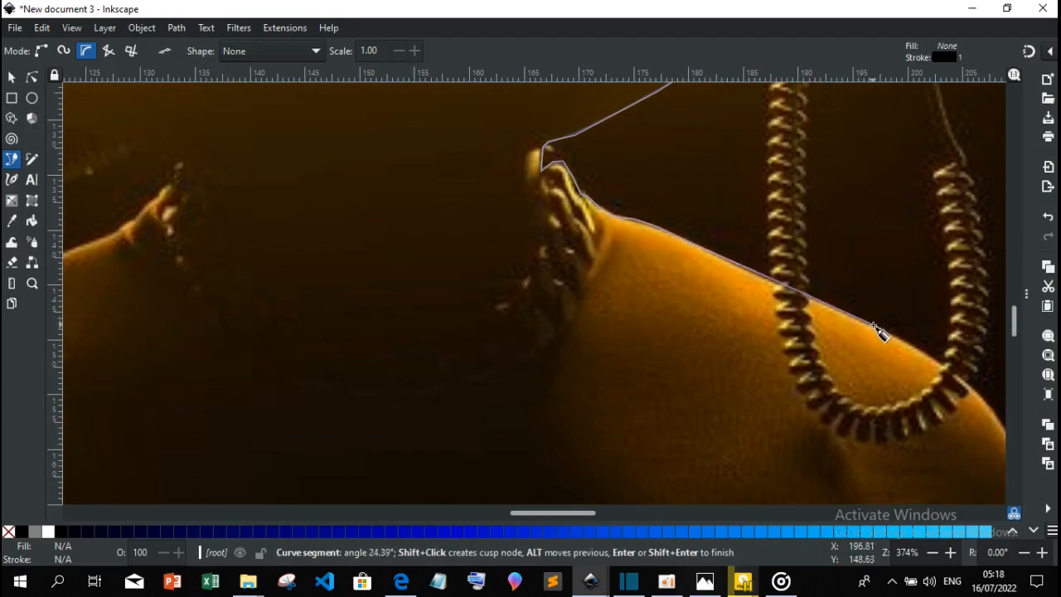
Continue the outline around the right shoulder and down the outer arm to the page's bottom edge.
scroll(657, 515, right, 3)
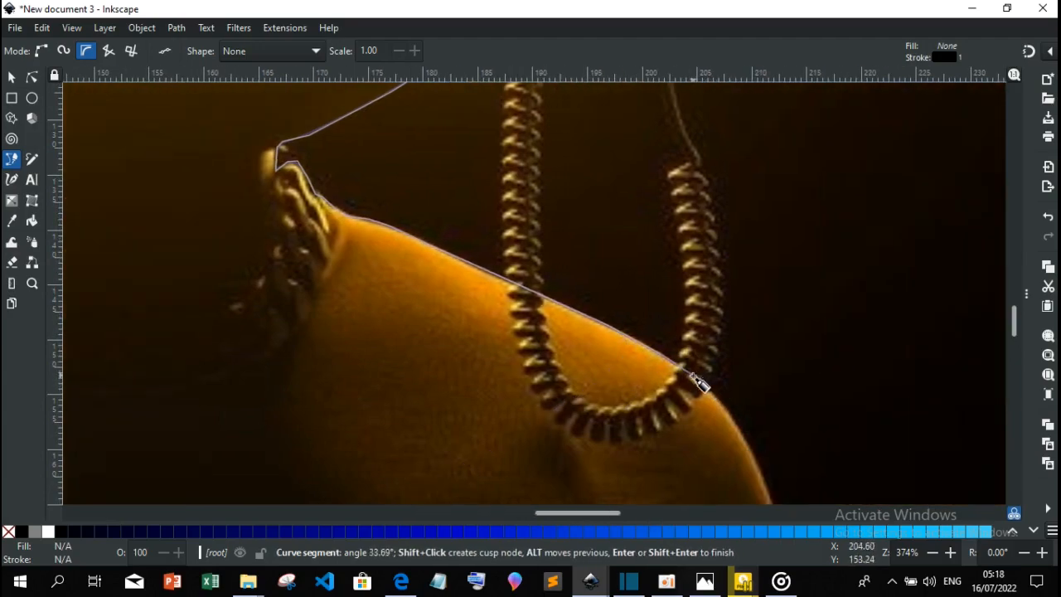
scroll(765, 494, down, 6)
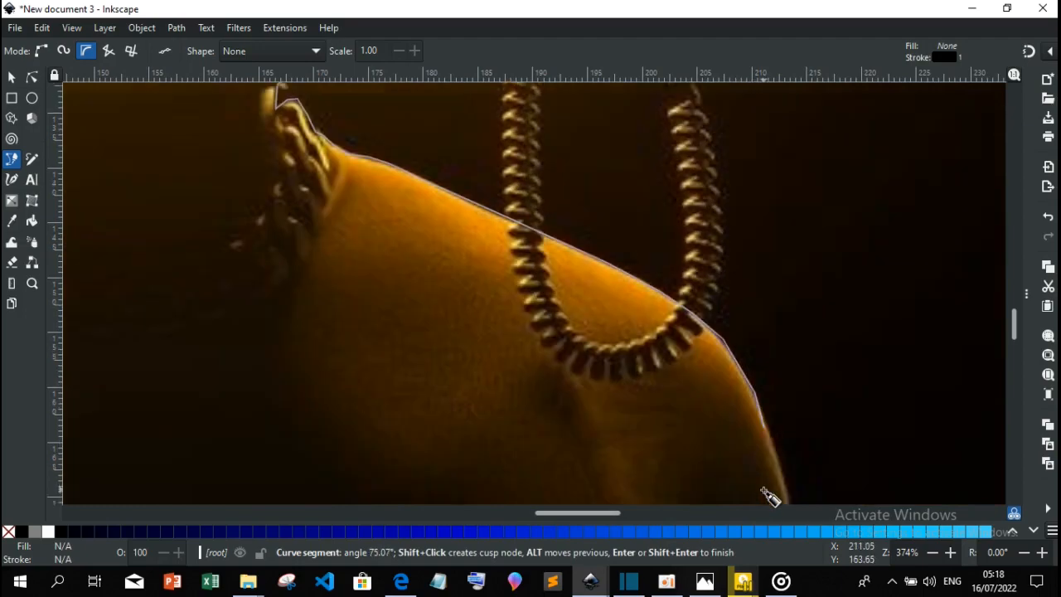
ctrl+scroll(683, 279, down, 2)
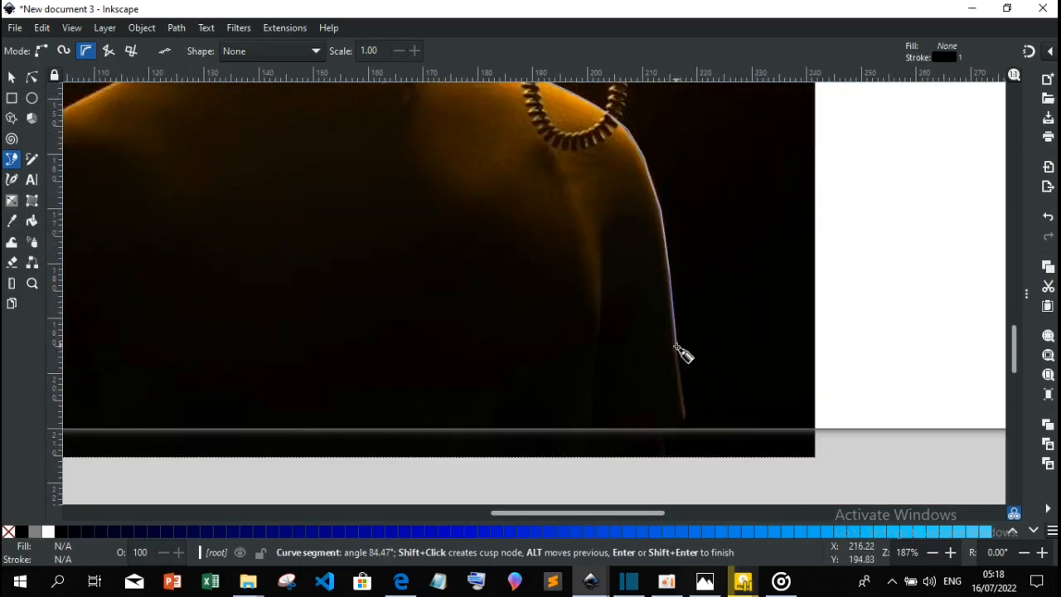
click(685, 429)
Run the outline along the page's bottom edge to the outer side of the left arm.
ctrl+scroll(687, 434, down, 3)
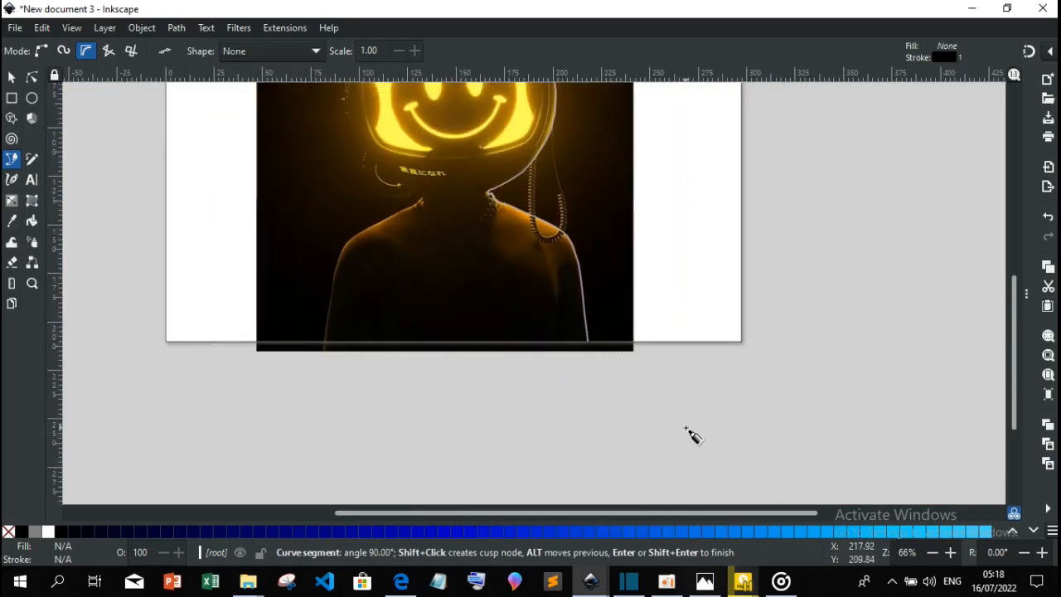
scroll(336, 348, up, 2)
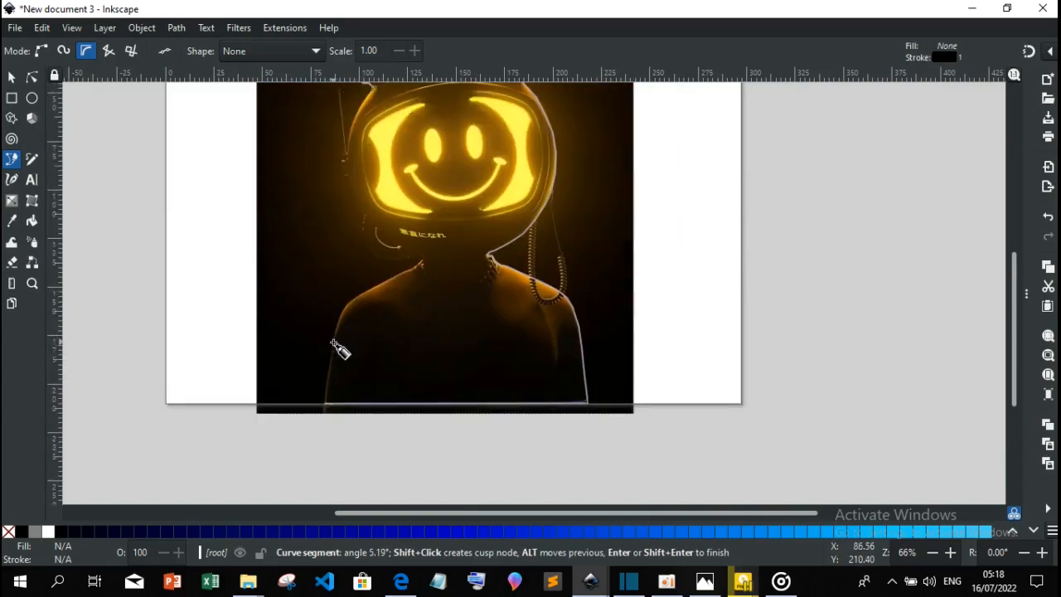
scroll(249, 465, down, 2)
scroll(505, 337, left, 5)
ctrl+scroll(499, 378, up, 4)
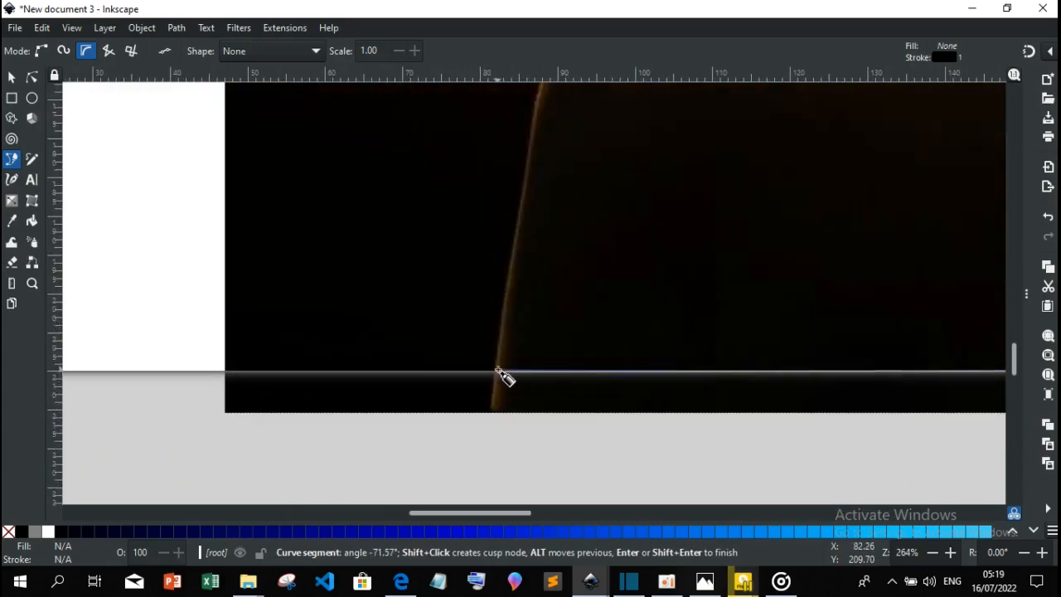
click(495, 370)
Trace up the left arm and over the left shoulder towards the neck.
scroll(561, 481, up, 5)
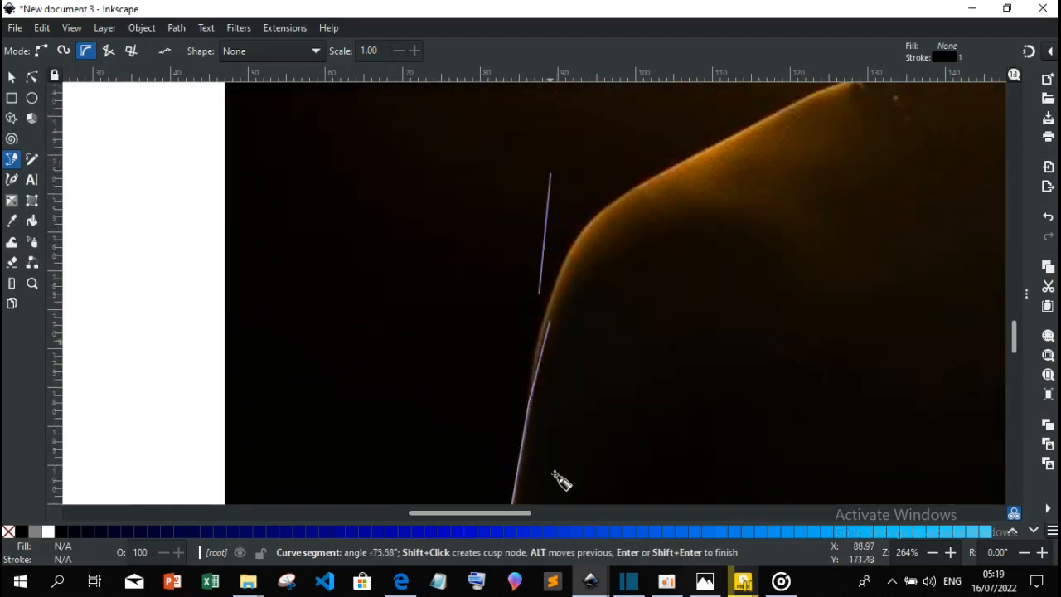
scroll(572, 498, right, 4)
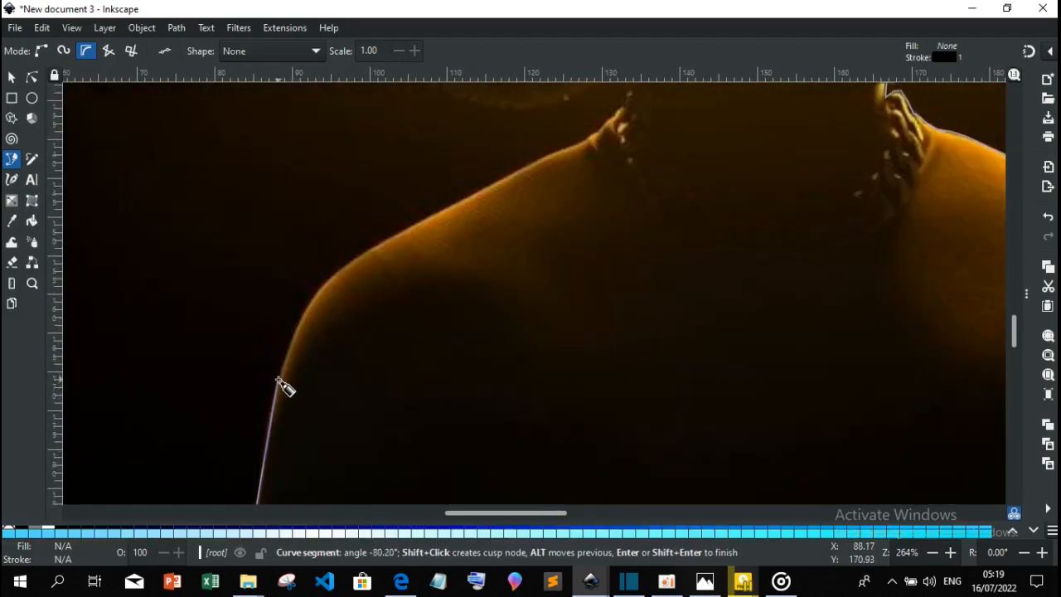
click(280, 378)
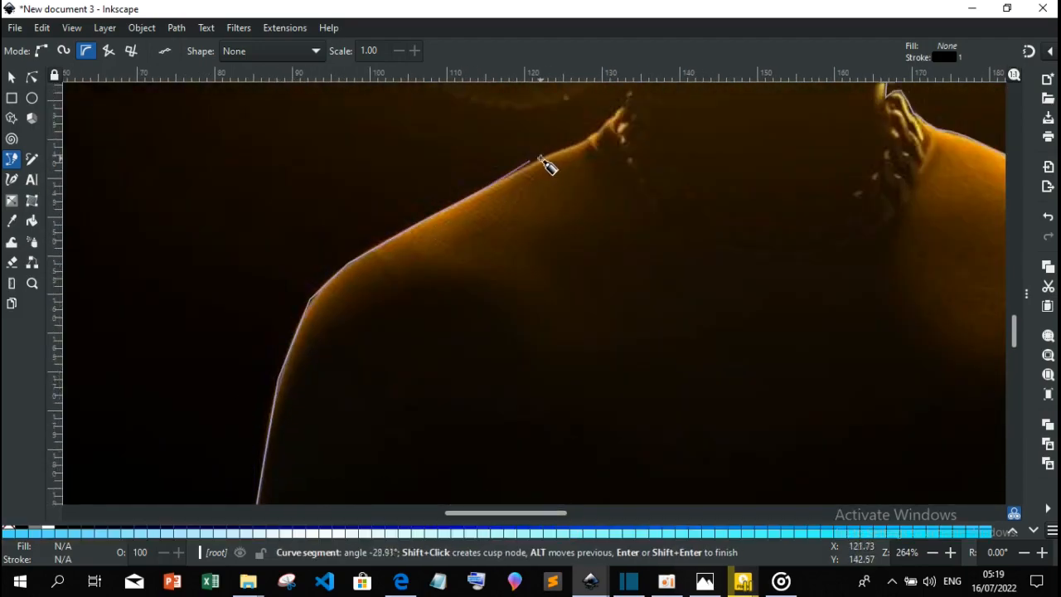
Continue the outline from the left side of the neck around the curved piece beneath the helmet and up to its lower-left edge.
scroll(634, 111, up, 6)
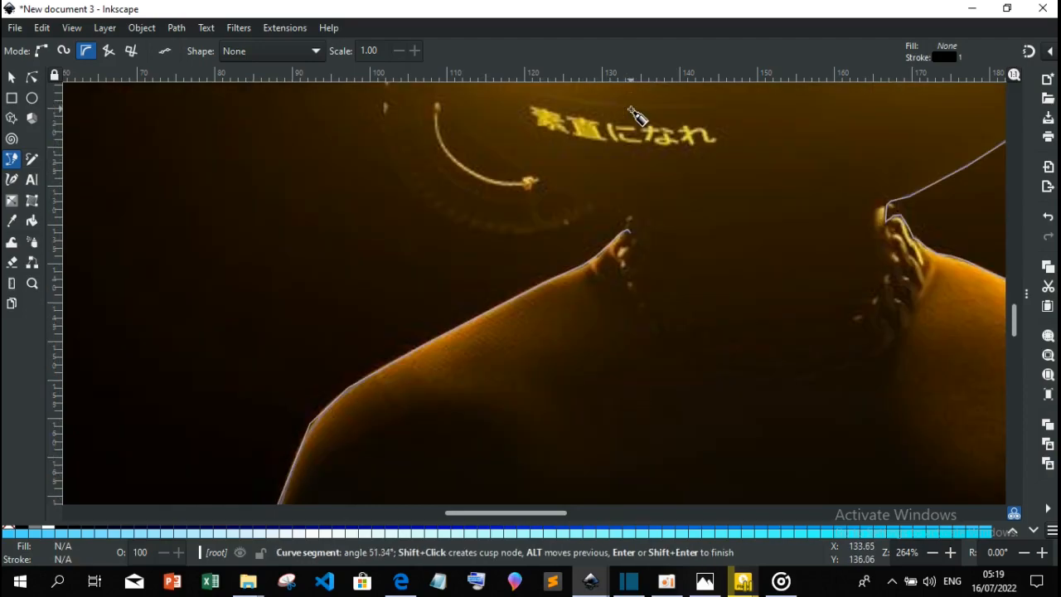
click(629, 338)
click(594, 330)
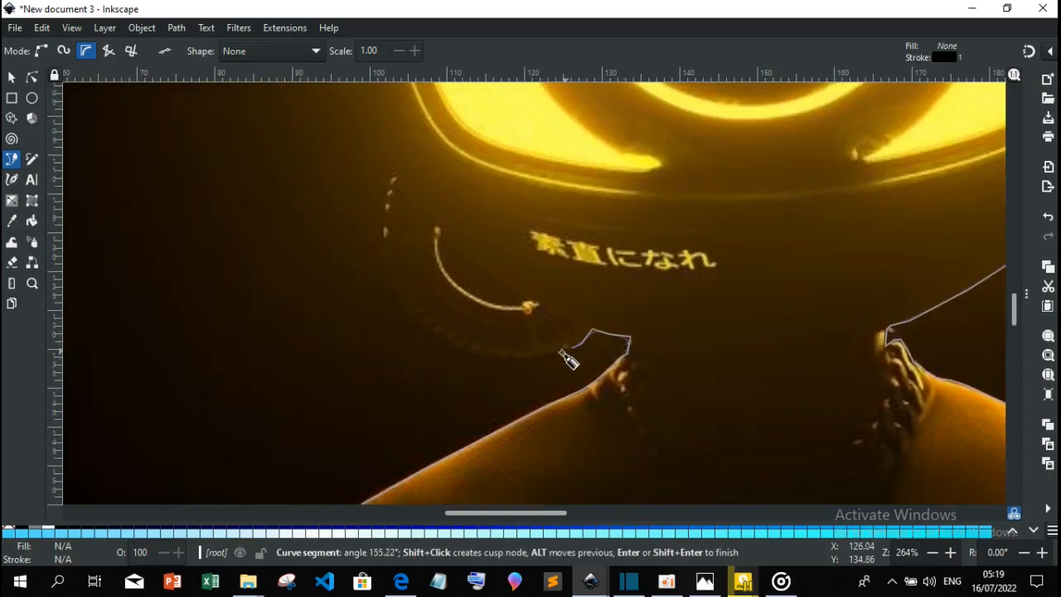
click(481, 360)
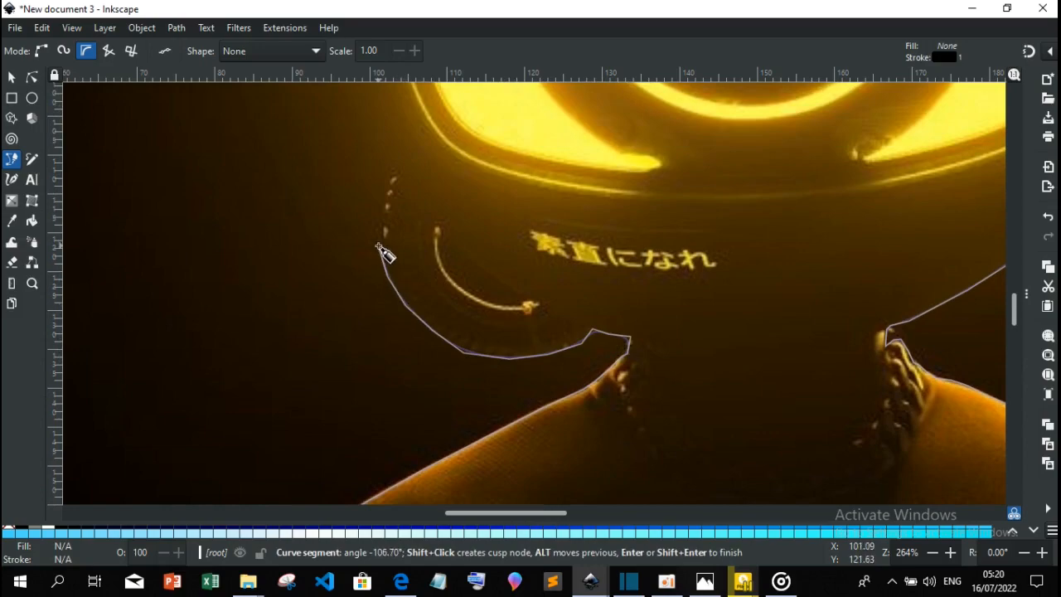
click(379, 156)
scroll(570, 251, up, 7)
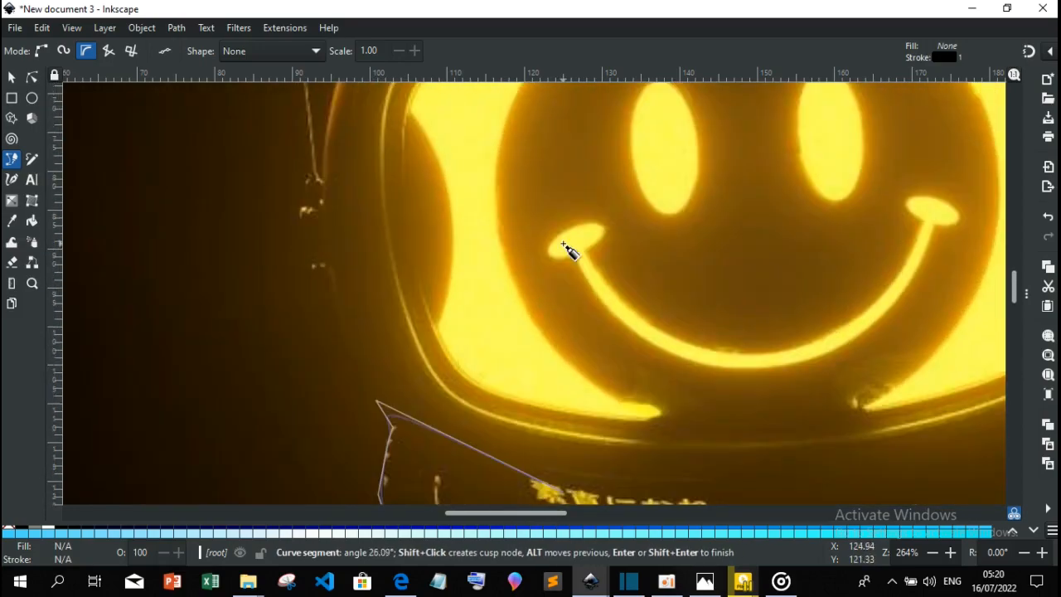
Trace up the helmet's left side and around the small earpiece to the base of the thin antenna.
click(331, 267)
click(308, 267)
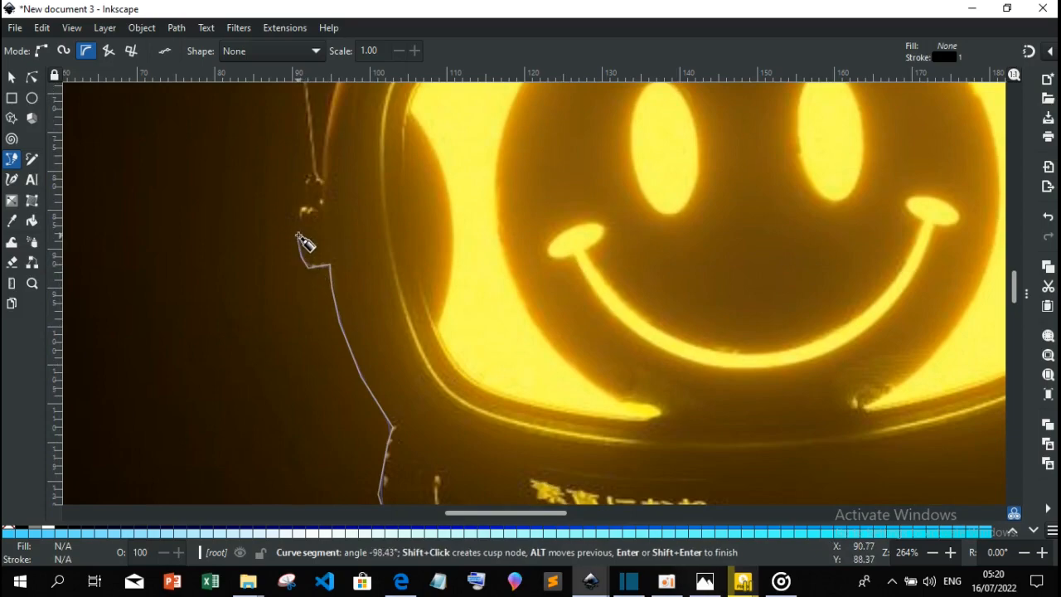
click(306, 174)
click(314, 173)
scroll(314, 173, up, 3)
key(plus)
scroll(315, 172, up, 1)
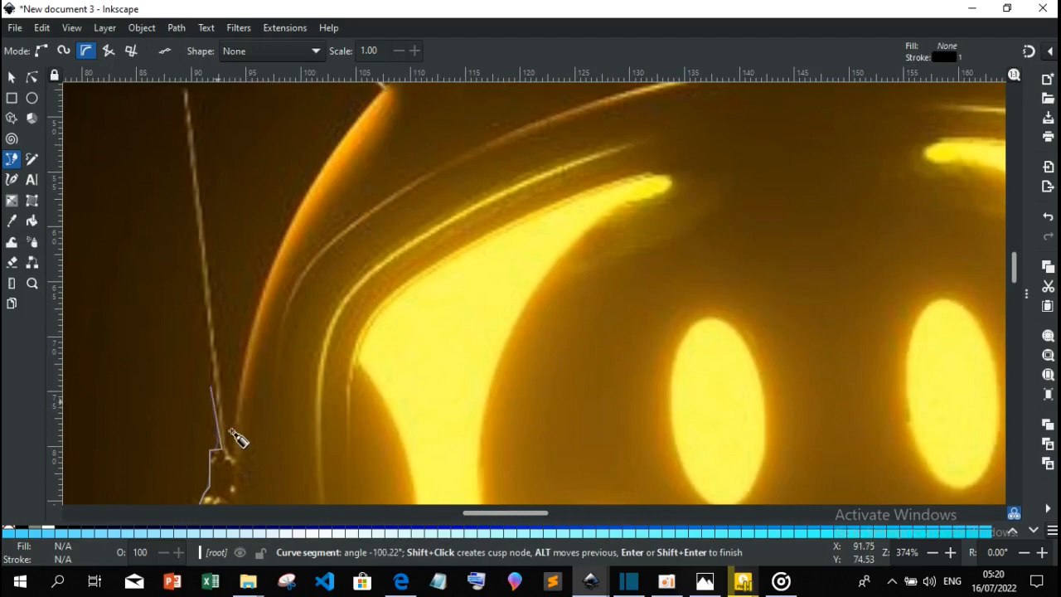
Run the outline up the outer side of the thin antenna and around its tip.
key(plus)
key(plus)
key(plus)
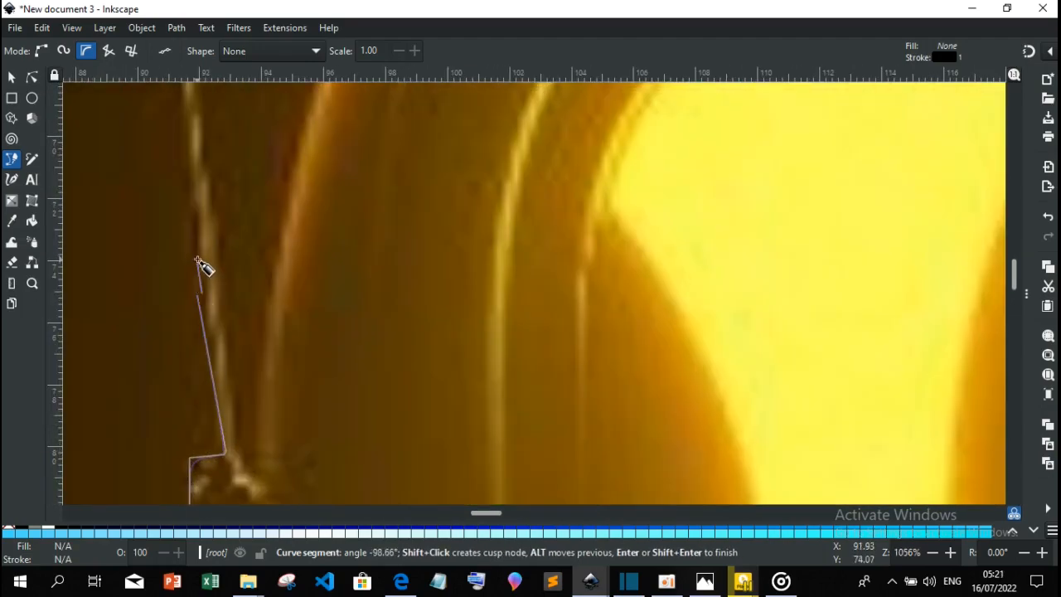
key(minus)
key(minus)
key(minus)
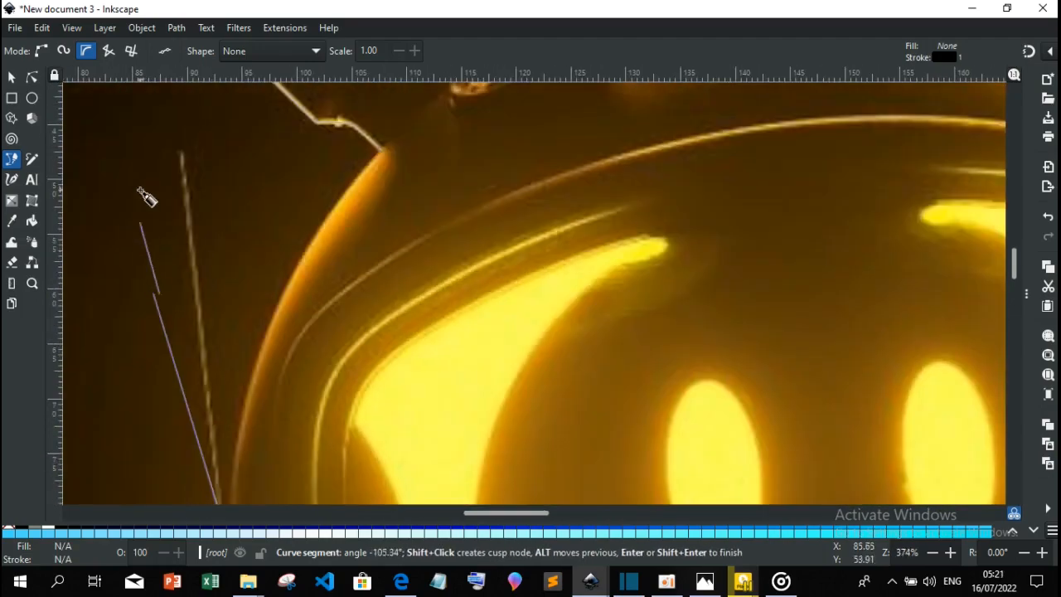
click(180, 153)
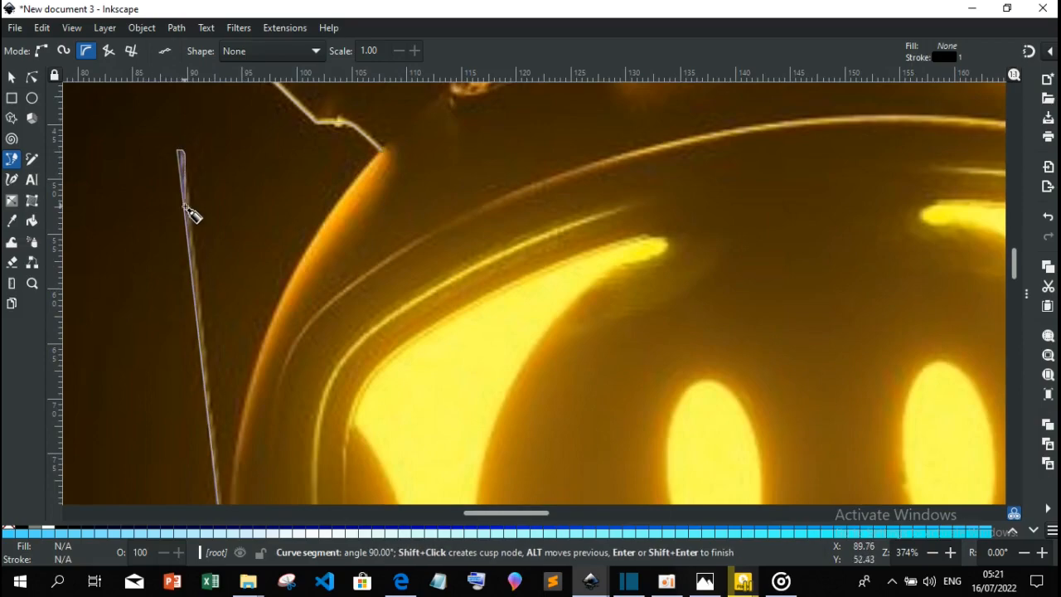
Trace back down the antenna and up the helmet's left edge, closing the path at the base of the left horn.
scroll(217, 427, down, 4)
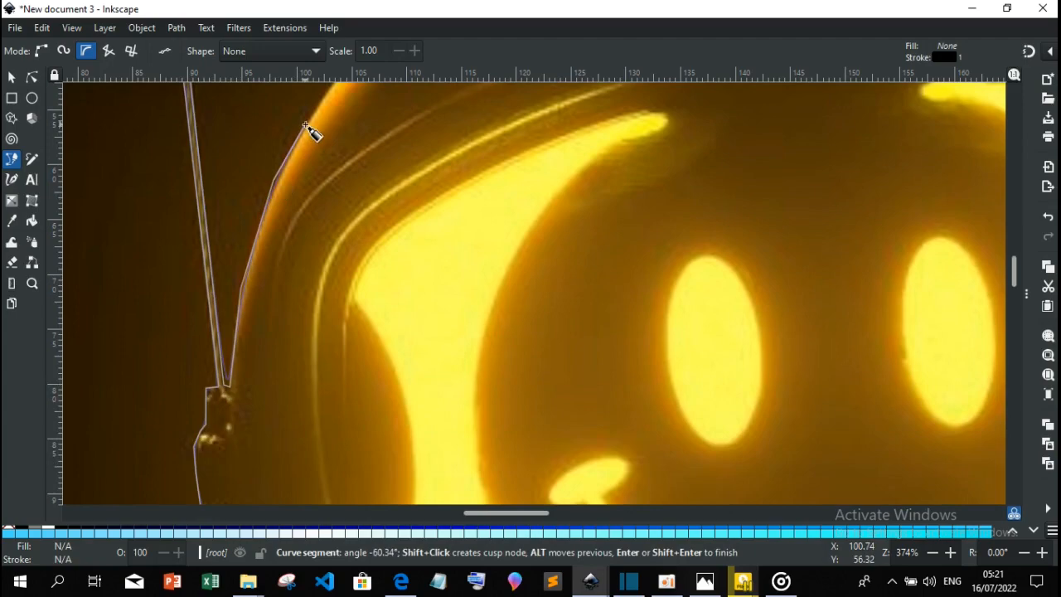
scroll(414, 166, up, 8)
click(383, 275)
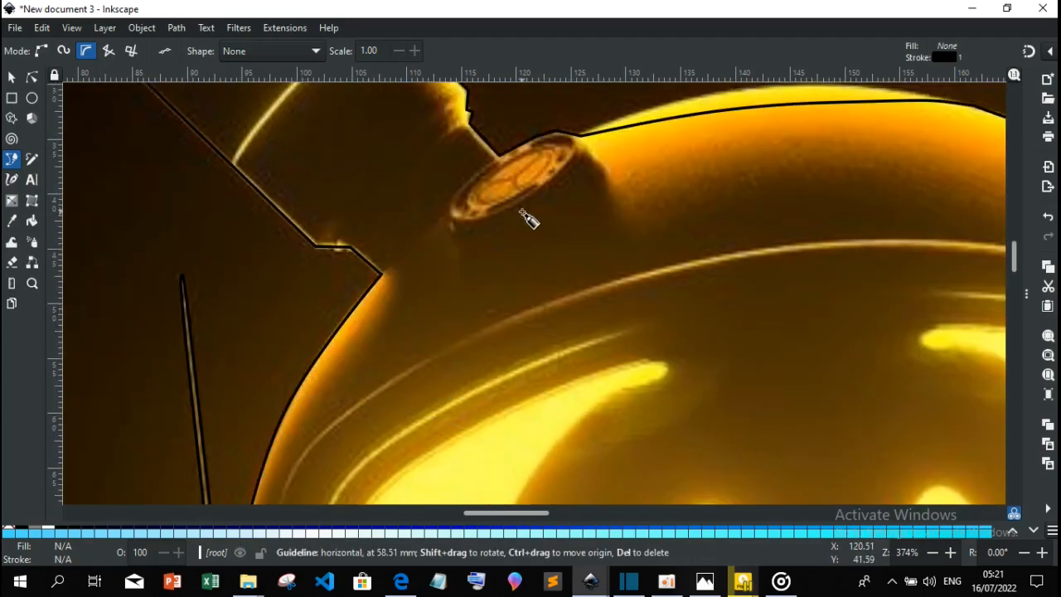
Open the closed outline for node editing and delete the node above the middle of the helmet's top edge.
key(minus)
key(minus)
key(minus)
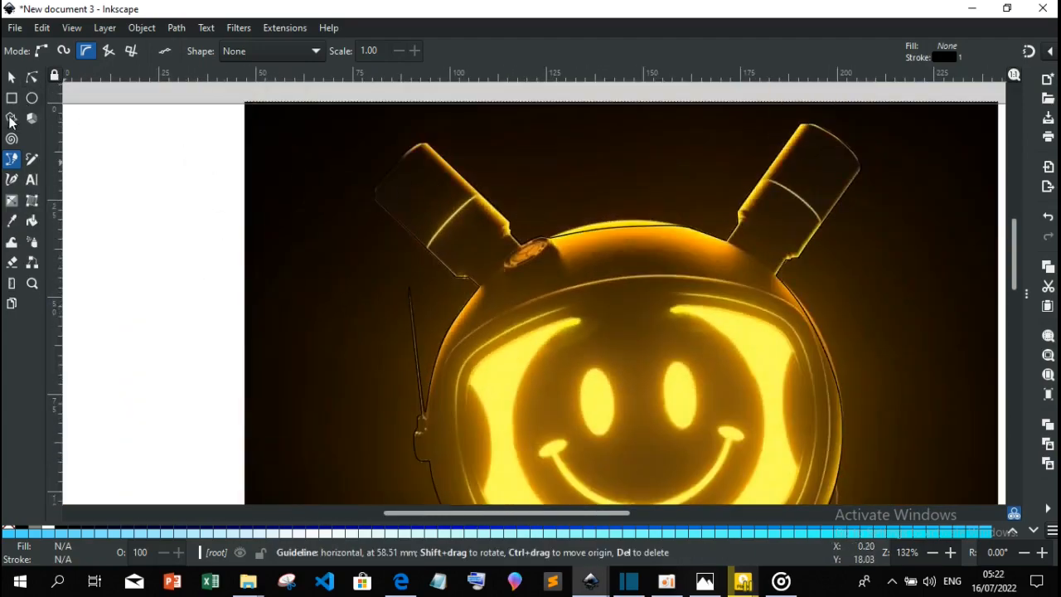
key(s)
click(603, 229)
click(31, 76)
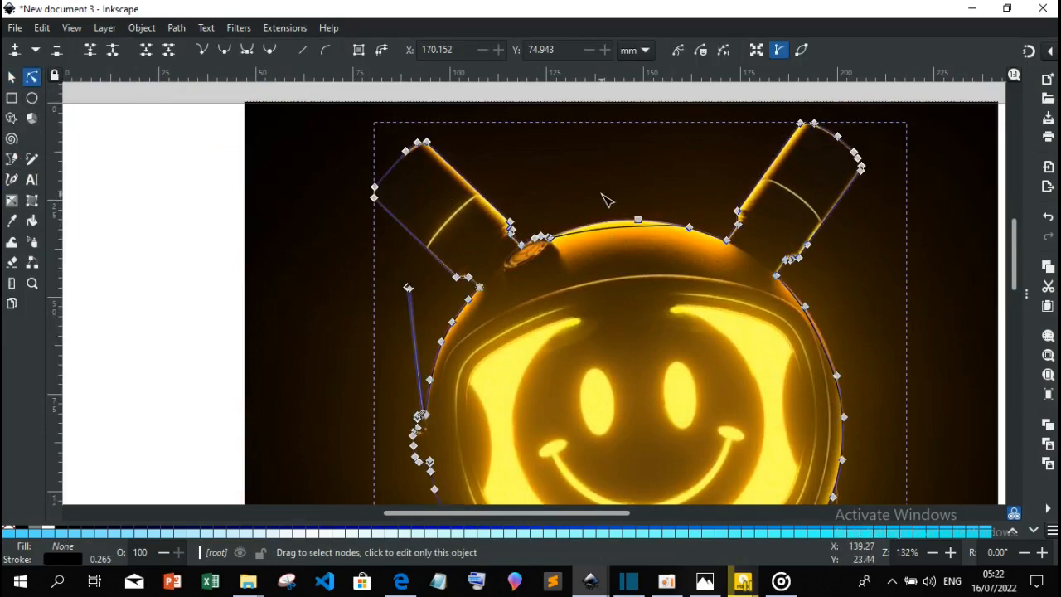
key(plus)
key(plus)
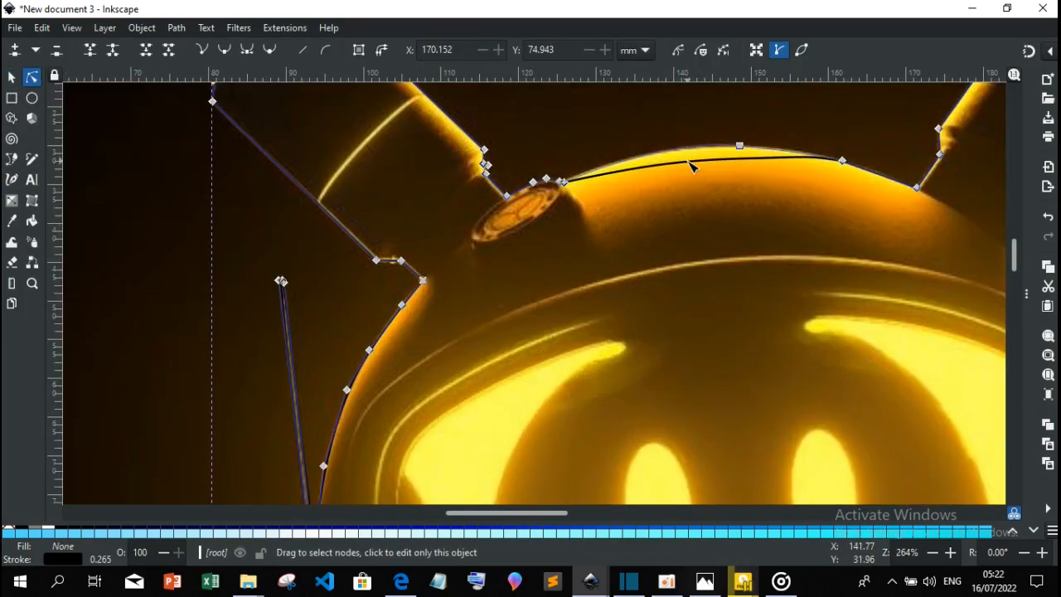
drag(739, 146, 712, 108)
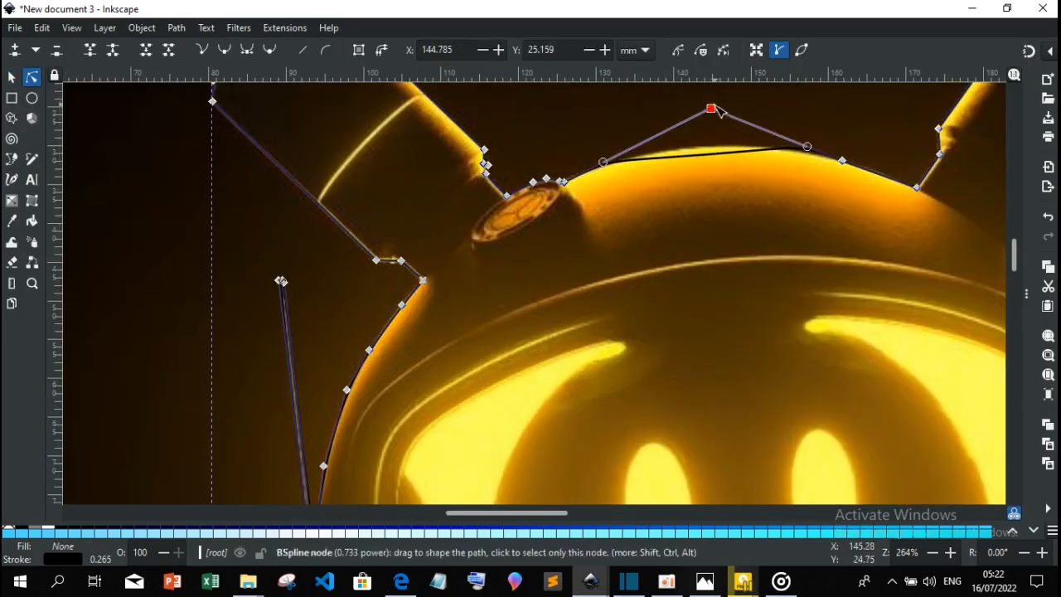
key(Delete)
Reshape the outline's helmet-top arc with an added node so it follows the glowing edge between the two horns.
drag(704, 171, 700, 132)
double_click(701, 148)
click(653, 149)
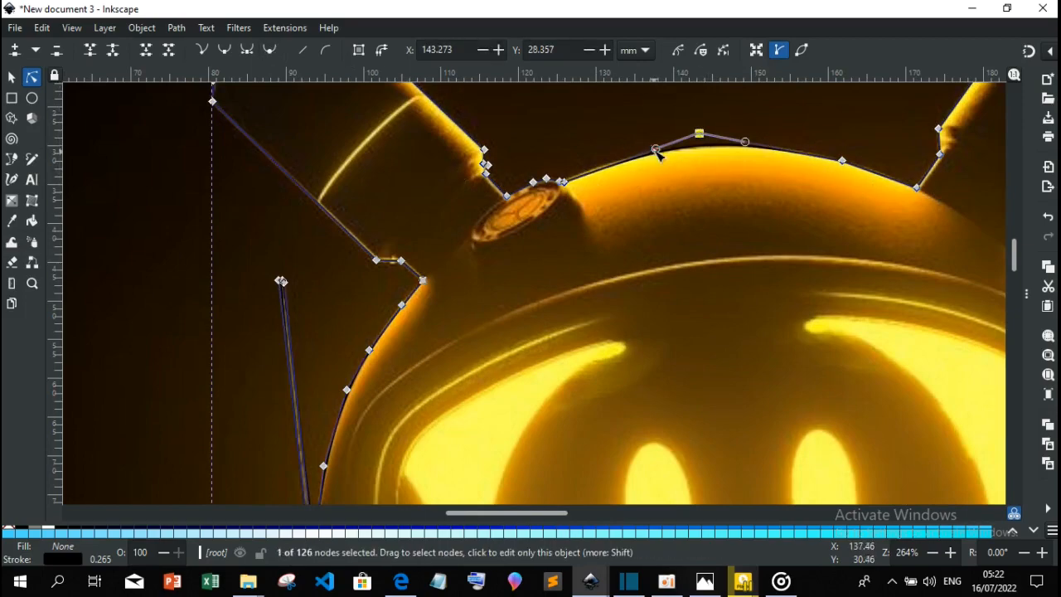
click(881, 171)
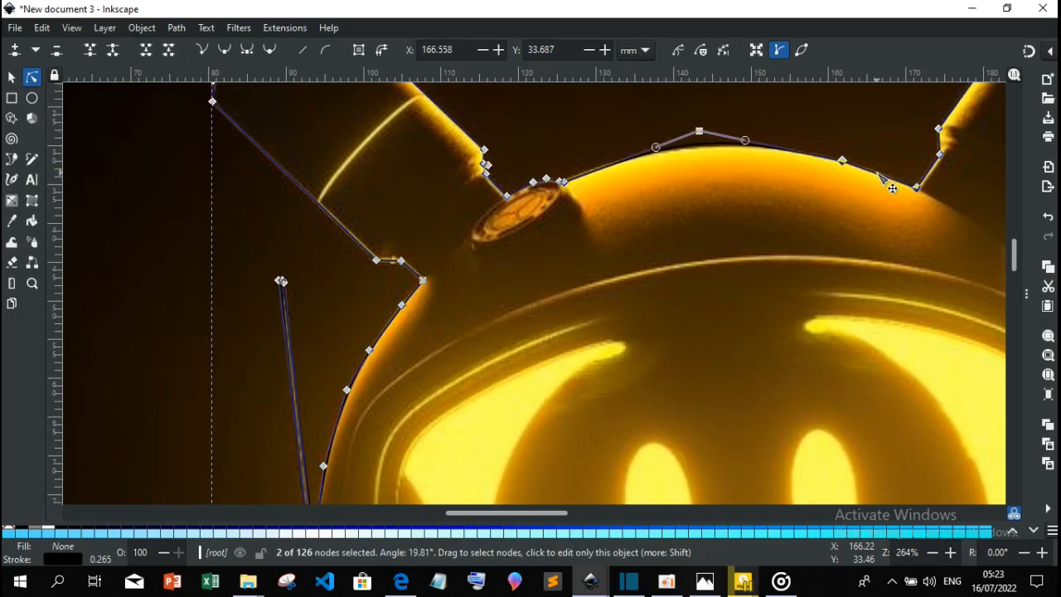
drag(895, 186, 888, 170)
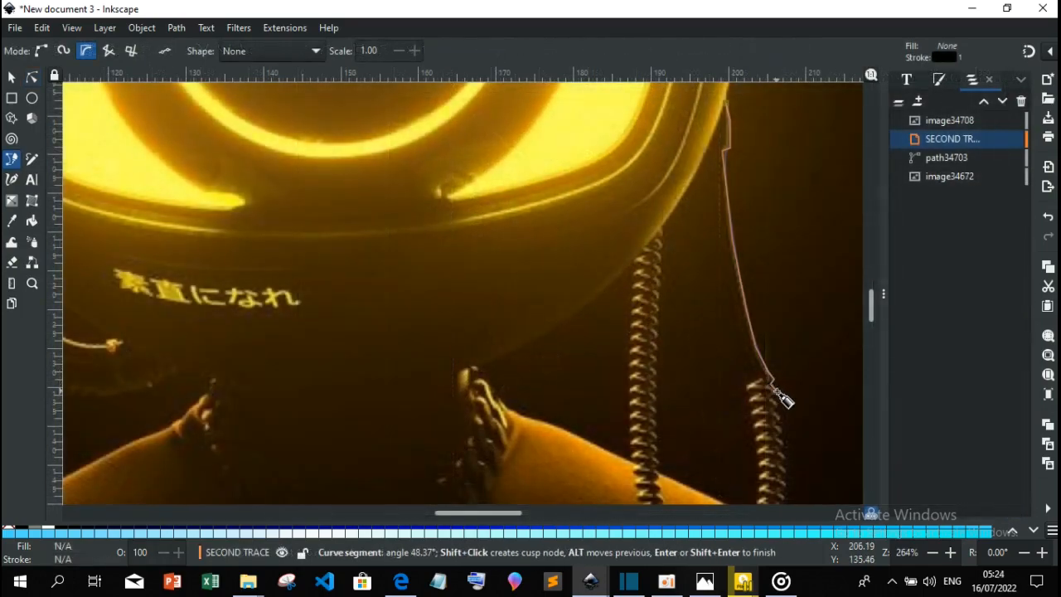
Trace down the outer side of the hanging coiled cord, following its ridges, and around the bottom of the loop.
scroll(783, 401, up, 1)
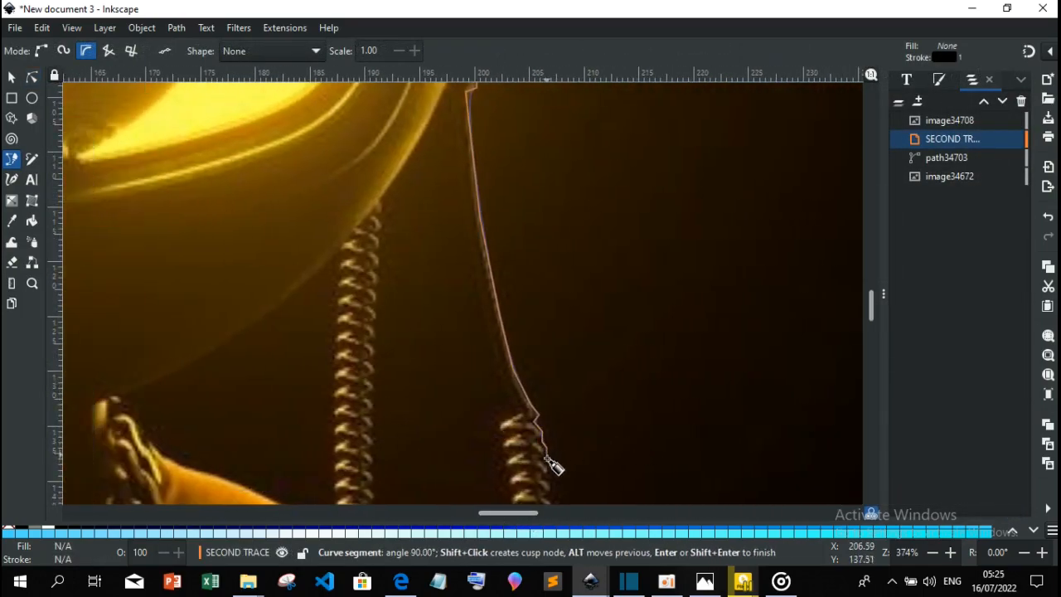
scroll(555, 481, down, 4)
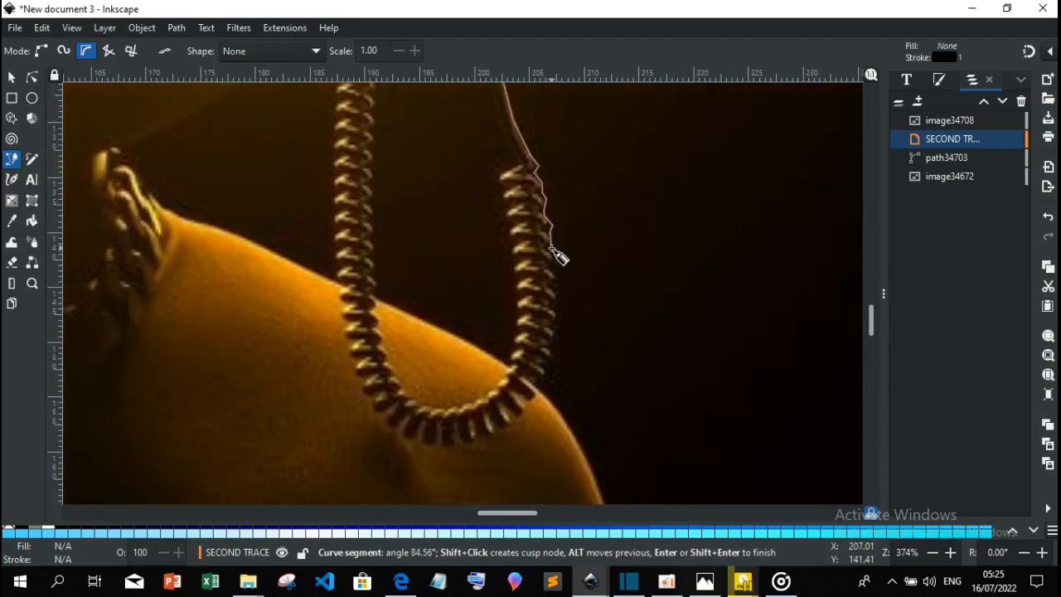
click(558, 274)
click(553, 286)
click(563, 301)
click(556, 308)
click(561, 316)
click(560, 334)
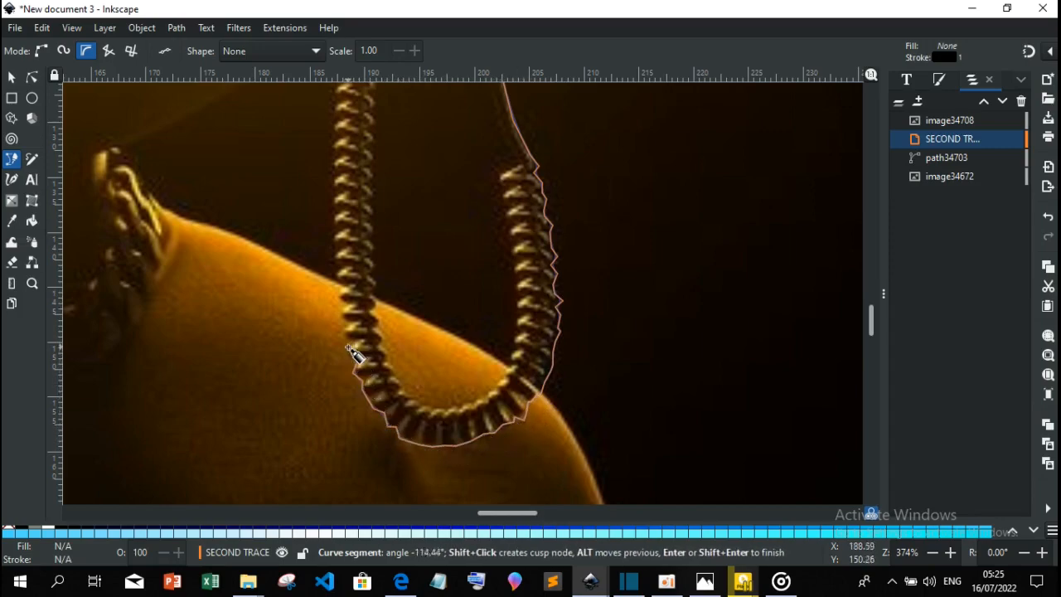
Trace up the left side of the cord's left strand to the helmet edge and back down its inner side.
click(341, 316)
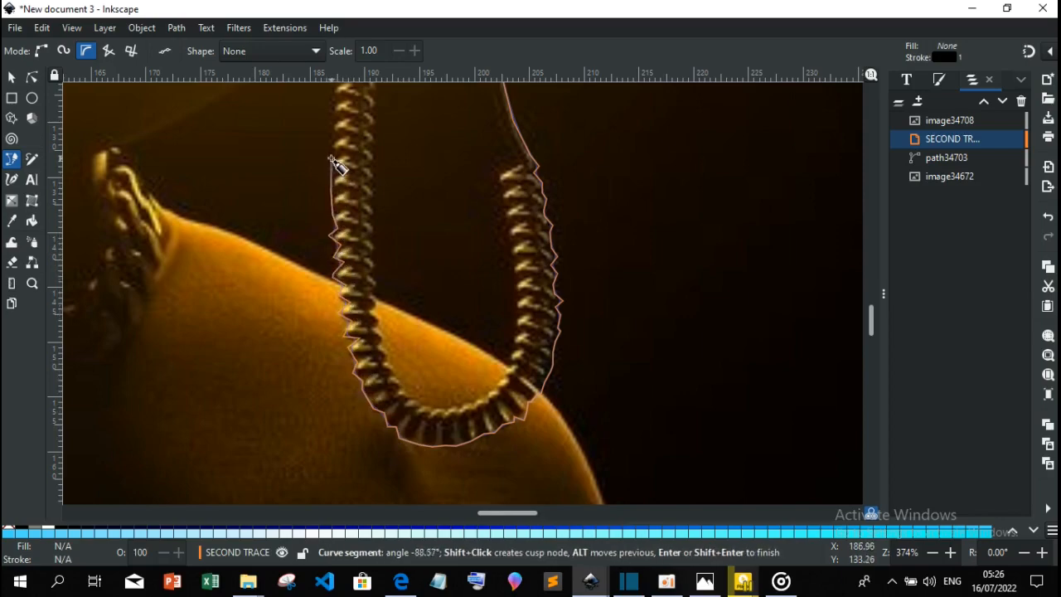
scroll(335, 112, up, 7)
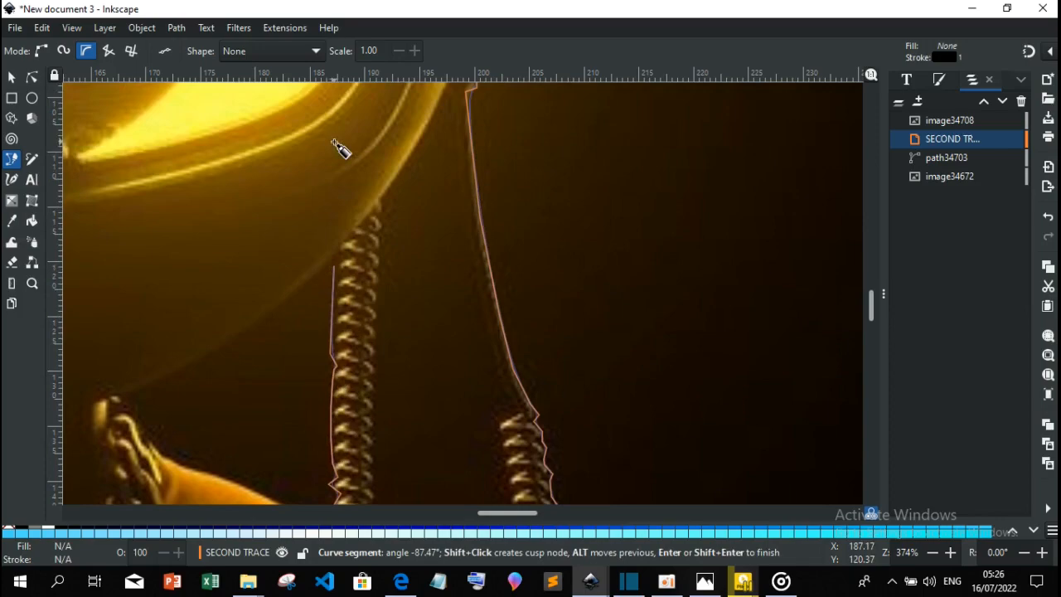
click(333, 299)
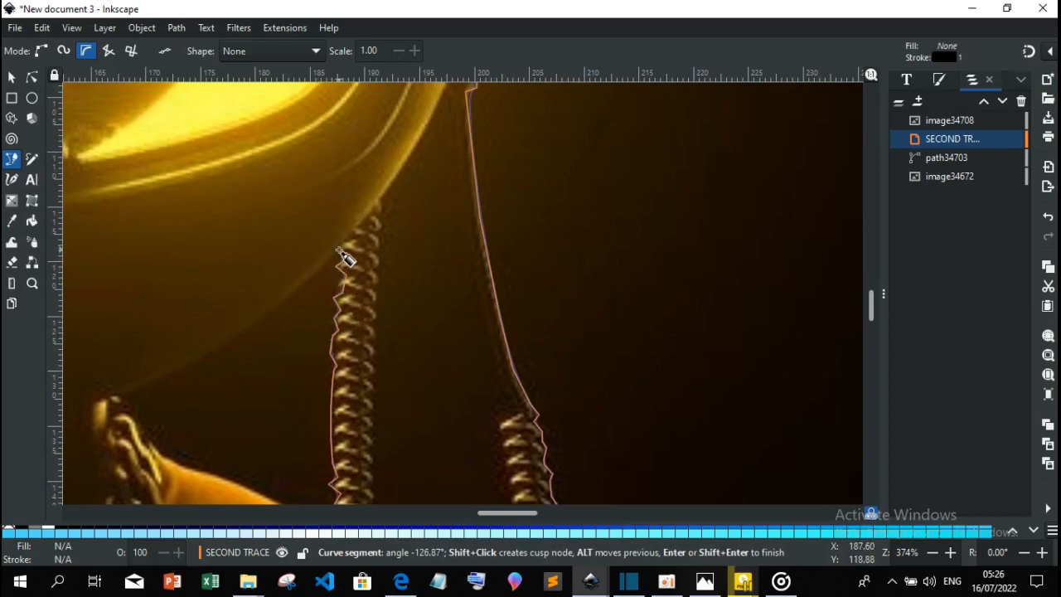
click(343, 257)
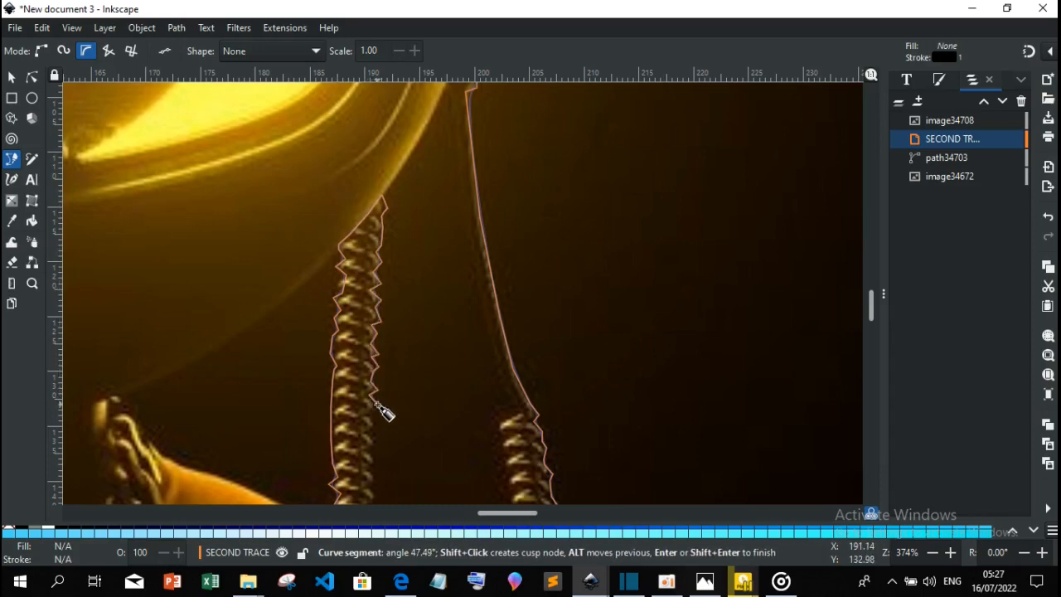
Trace the inner side of the cord loop and the thin cable up to the helmet, closing the cord path.
scroll(380, 461, down, 5)
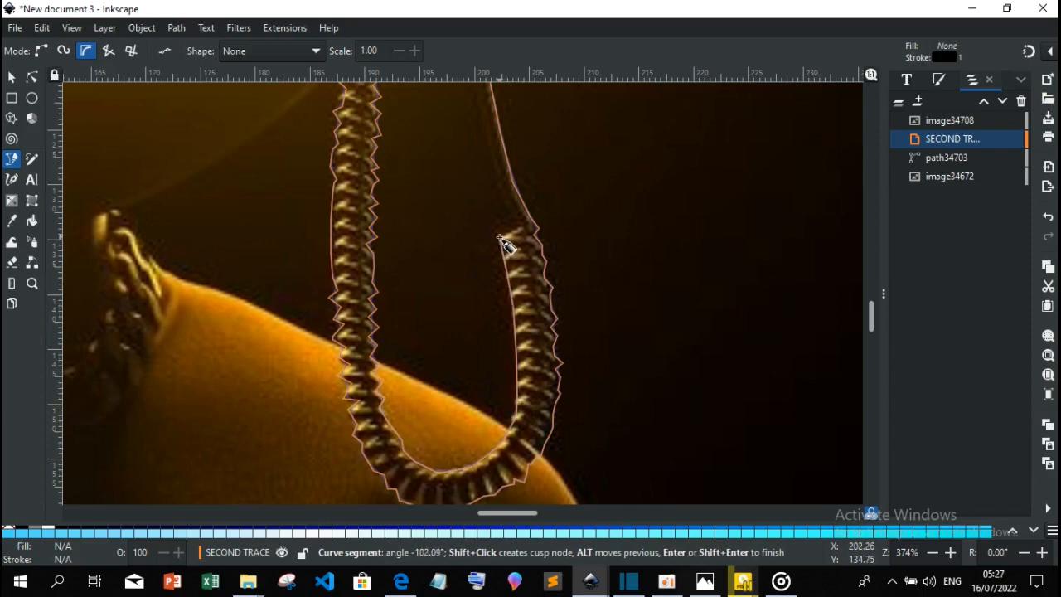
scroll(490, 153, up, 2)
scroll(485, 153, up, 5)
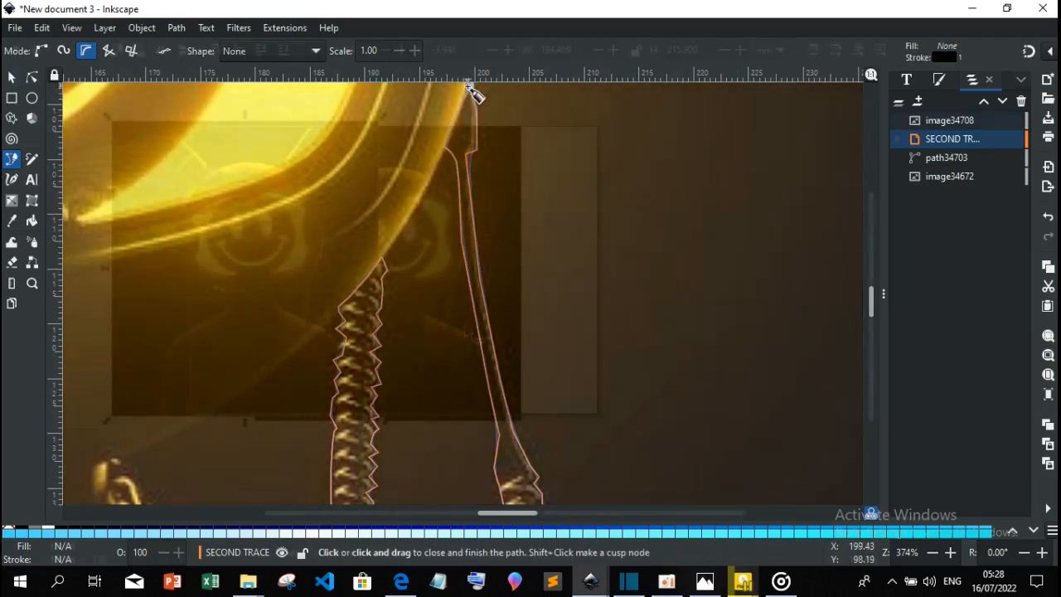
click(470, 102)
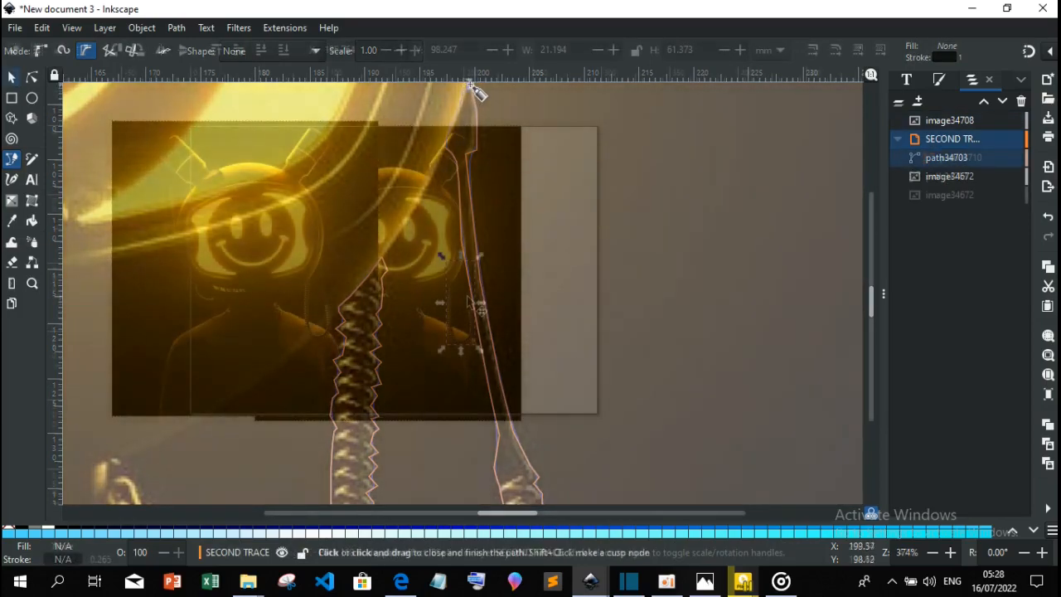
click(470, 84)
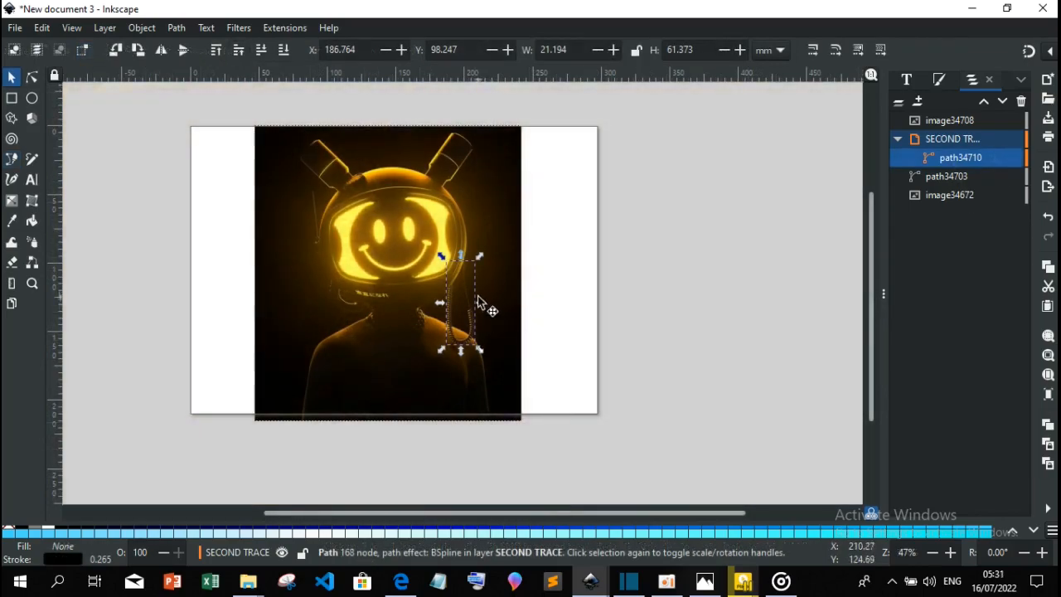
Shift the top image aside, move the cord outline to the blank page area beside the images, and bring the image back.
click(486, 268)
drag(488, 268, 365, 273)
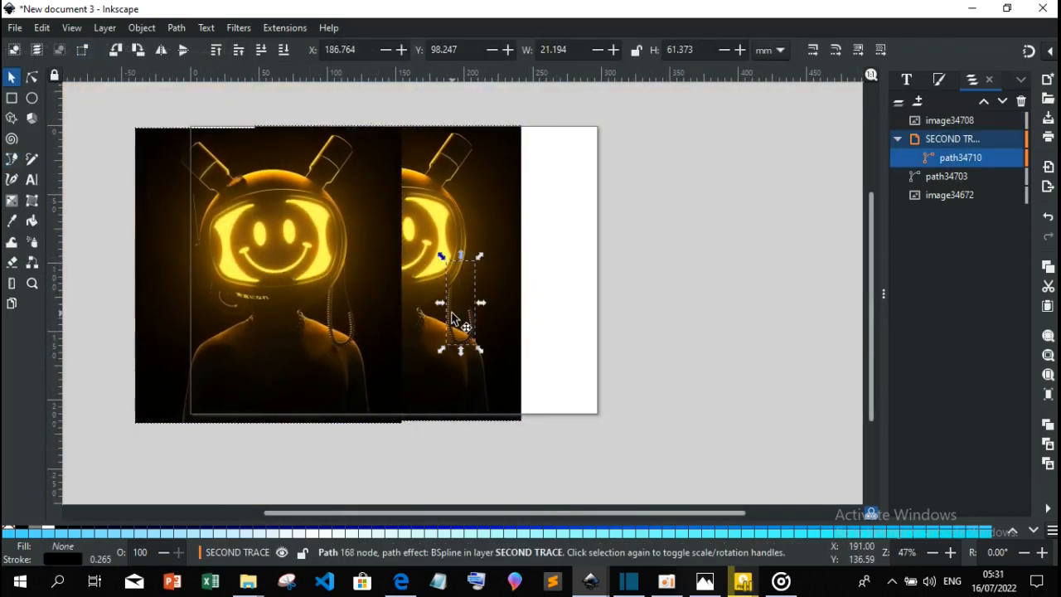
drag(452, 319, 559, 310)
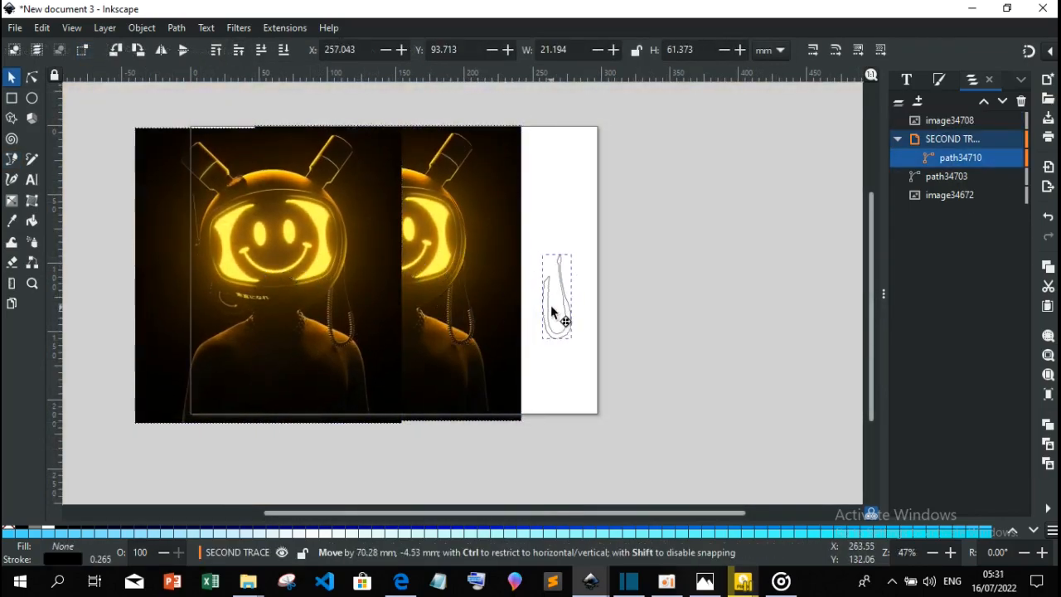
drag(336, 316, 448, 316)
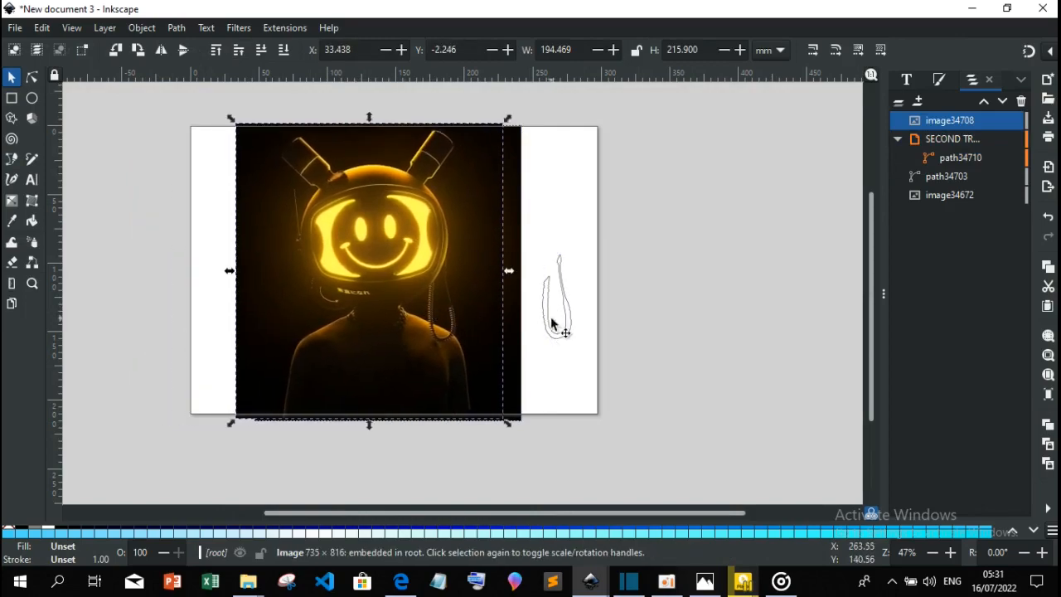
Try to move the cord outline from the SECOND TRACE layer to a neighbouring layer.
click(953, 156)
right_click(947, 164)
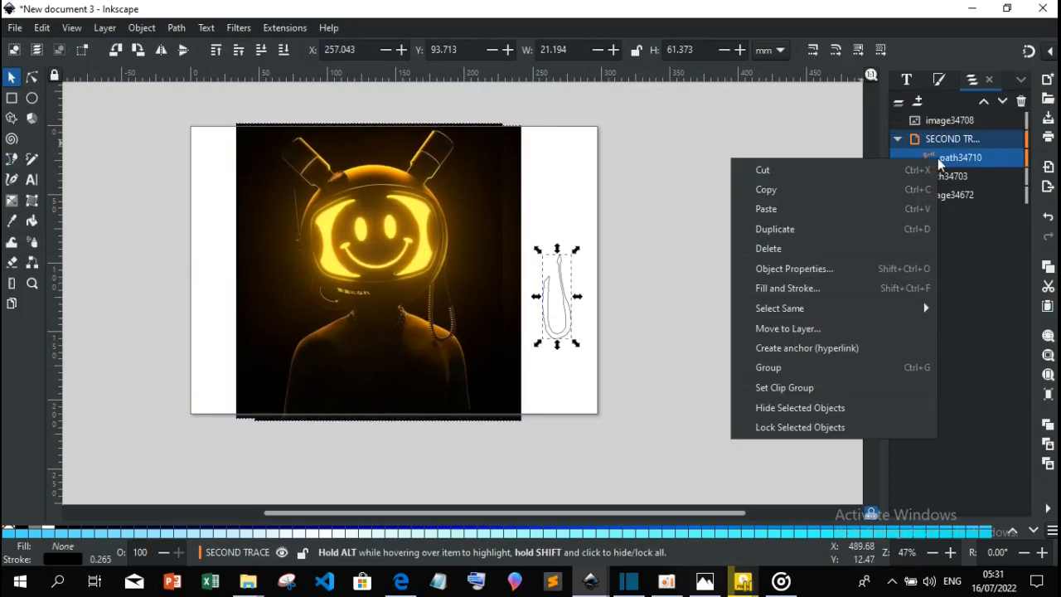
click(99, 30)
click(104, 28)
click(138, 148)
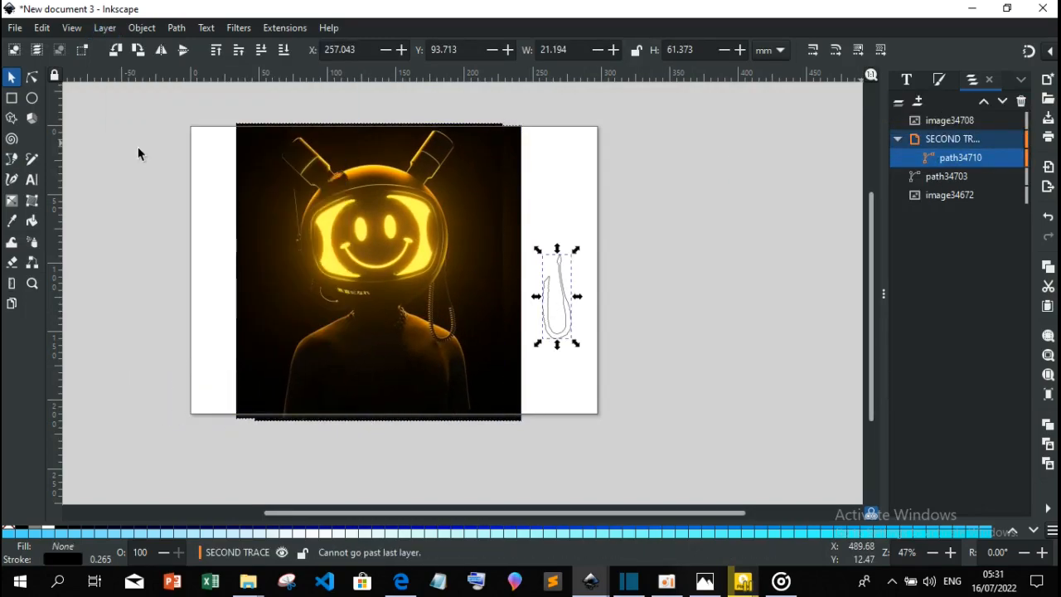
click(105, 28)
click(129, 248)
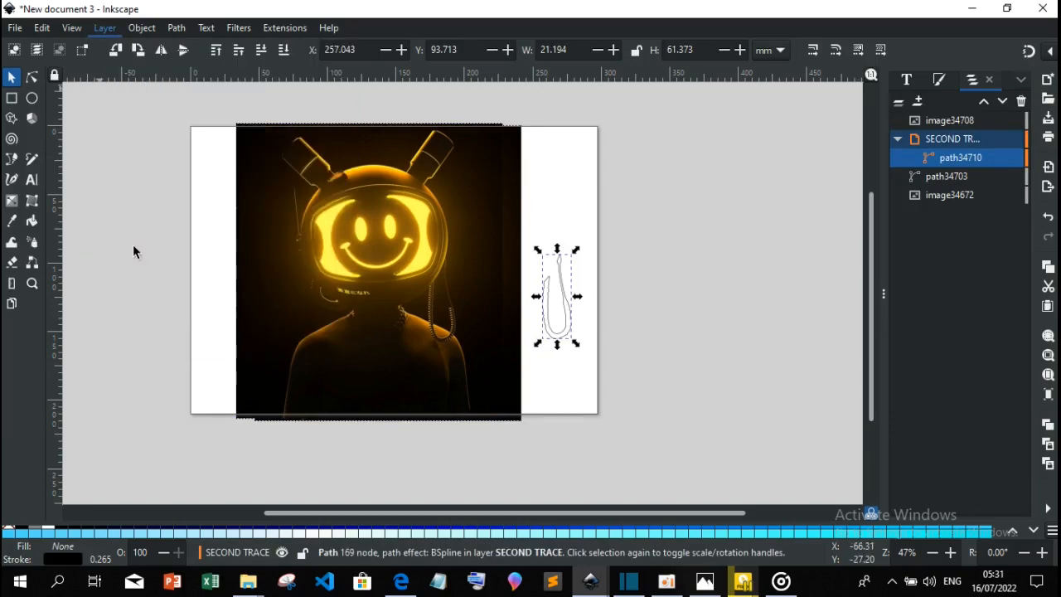
Realign the top image with the copy beneath it and move the cord outline back onto the coiled cord.
mouse_move(459, 193)
mouse_down()
mouse_move(457, 217)
mouse_move(471, 195)
mouse_up()
click(568, 323)
drag(465, 329, 463, 329)
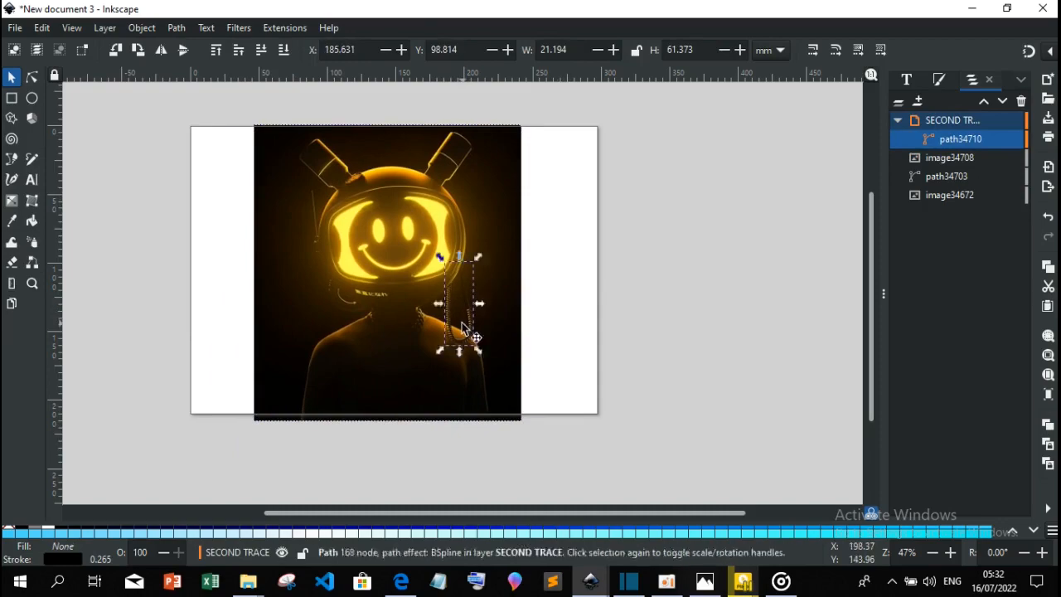
key(3)
drag(492, 365, 427, 367)
Clip the top image with the cord outline.
shift+click(590, 307)
right_click(590, 307)
click(630, 474)
Duplicate the image and trace a closed crescent about 12.5 by 10.6 mm inside the curved tube below the helmet.
drag(456, 515, 398, 507)
click(324, 247)
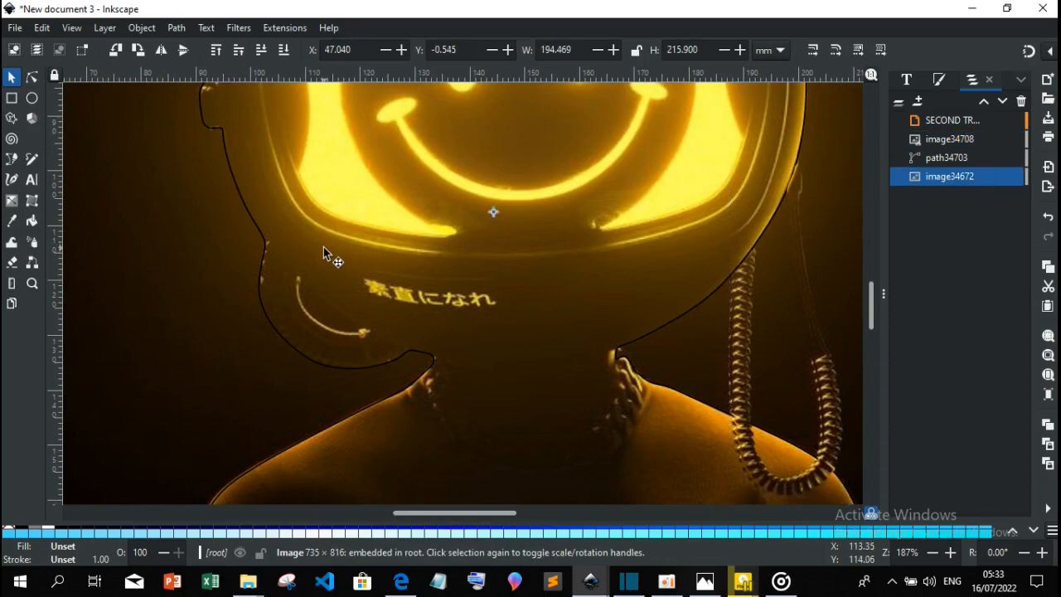
key(ctrl+d)
click(14, 162)
click(300, 277)
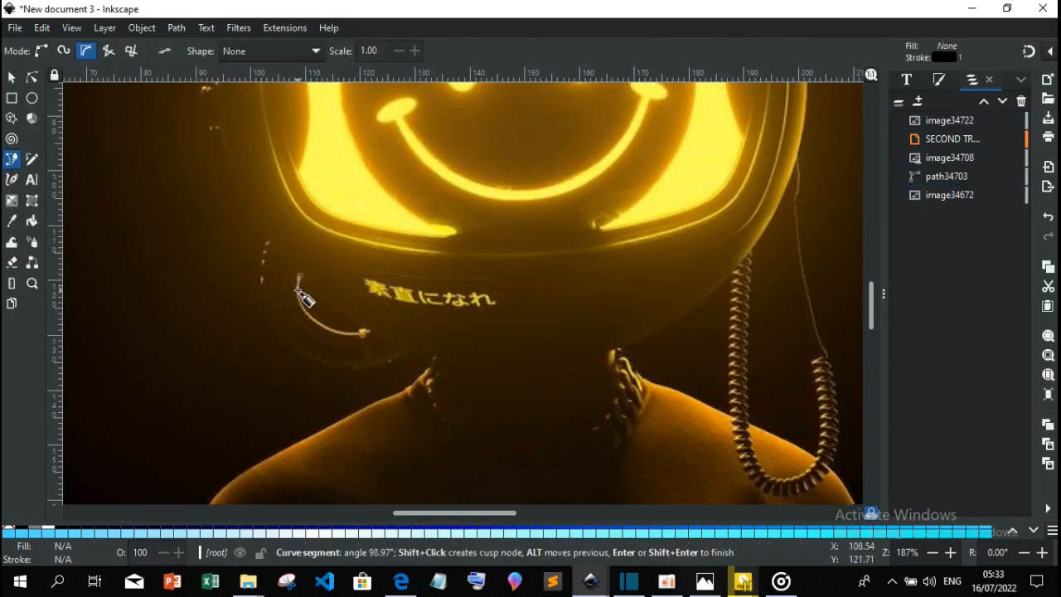
click(364, 331)
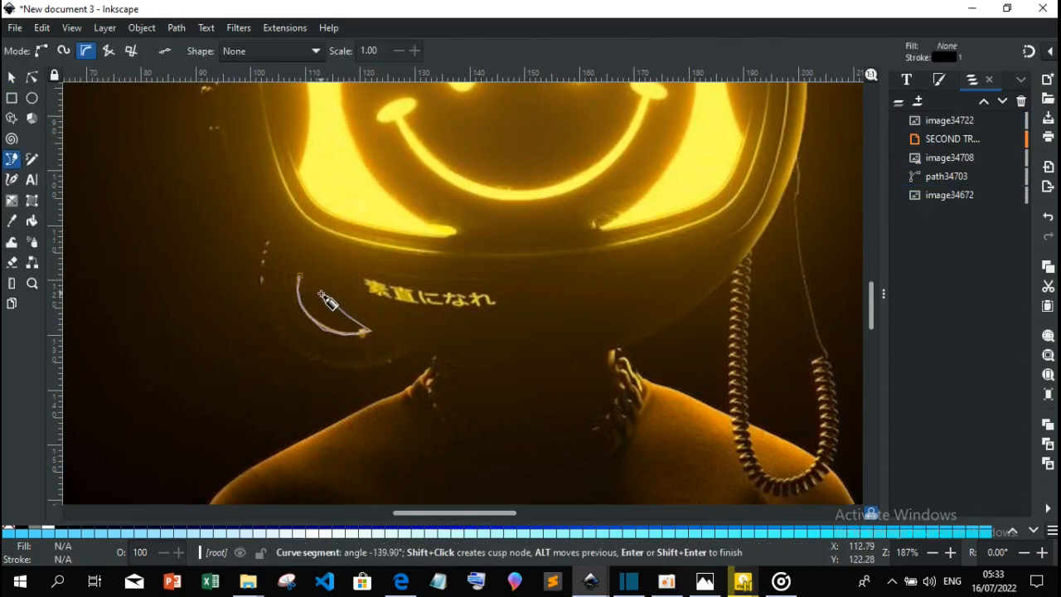
click(300, 277)
click(12, 78)
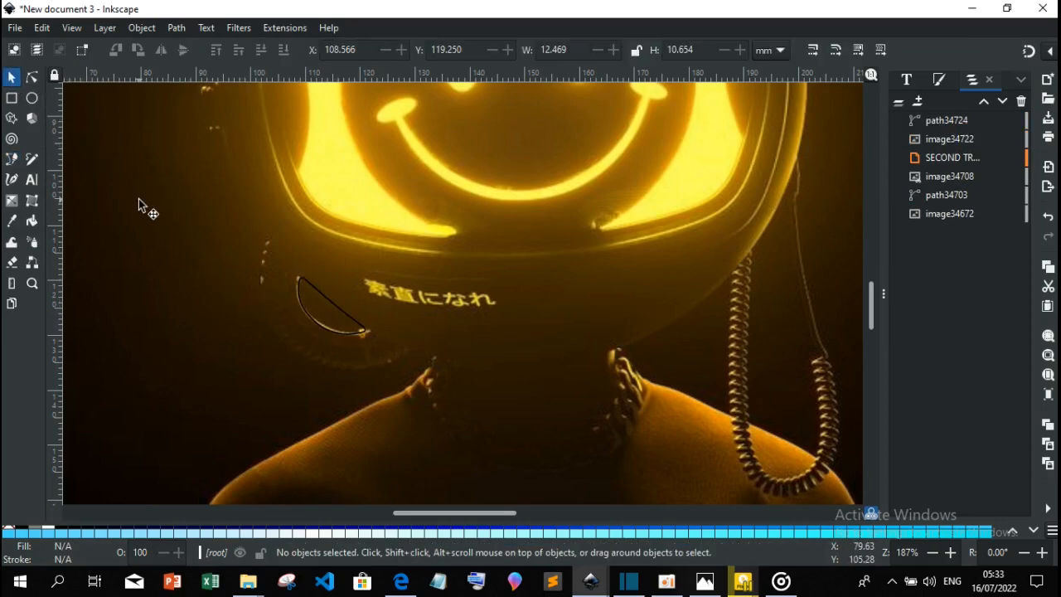
Delete the traced crescent and the duplicated image.
click(317, 292)
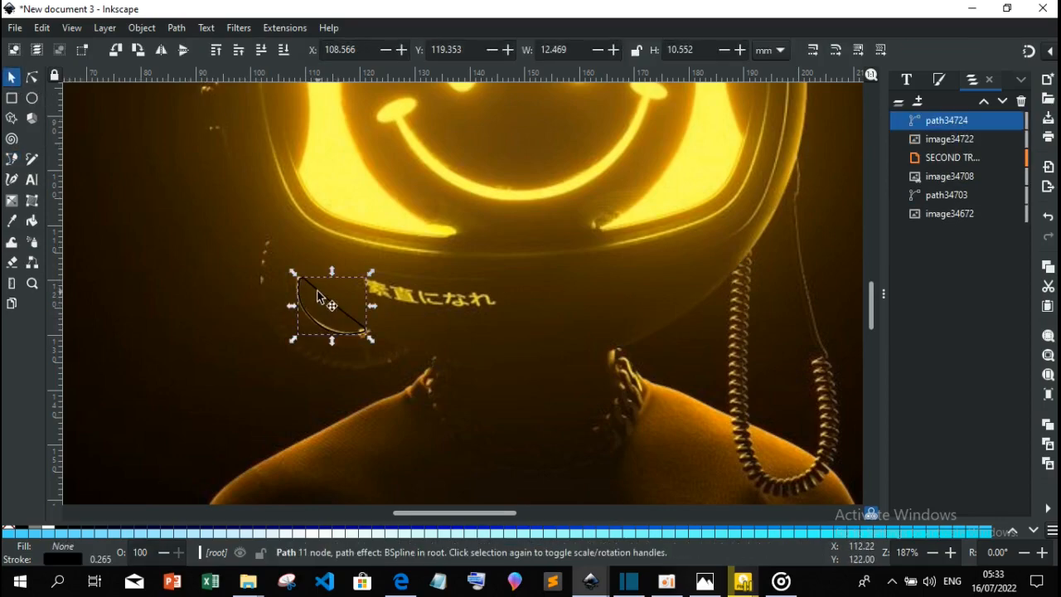
key(Delete)
key(minus)
key(minus)
key(minus)
key(minus)
click(539, 293)
key(Delete)
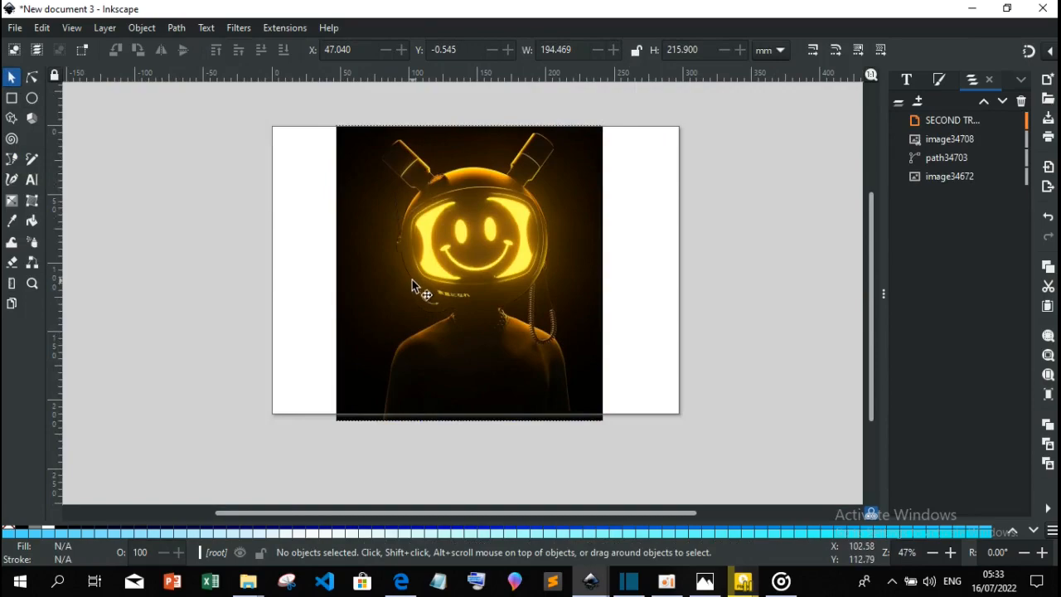
Trace a closed crescent about 13 by 10.4 mm over the gap inside the curved tube below the helmet.
click(412, 280)
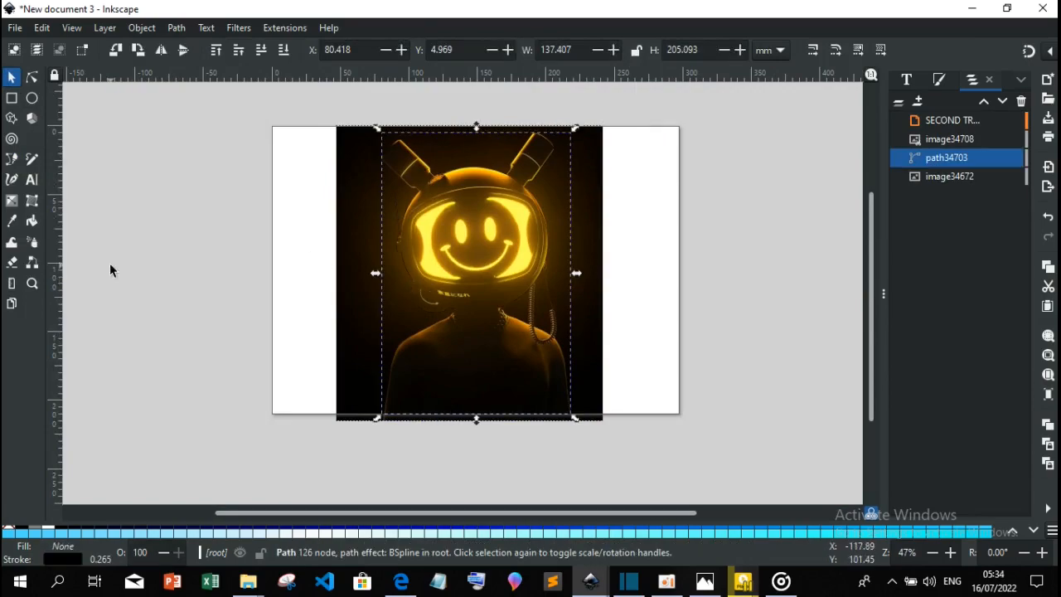
key(plus)
key(plus)
key(plus)
key(b)
click(339, 280)
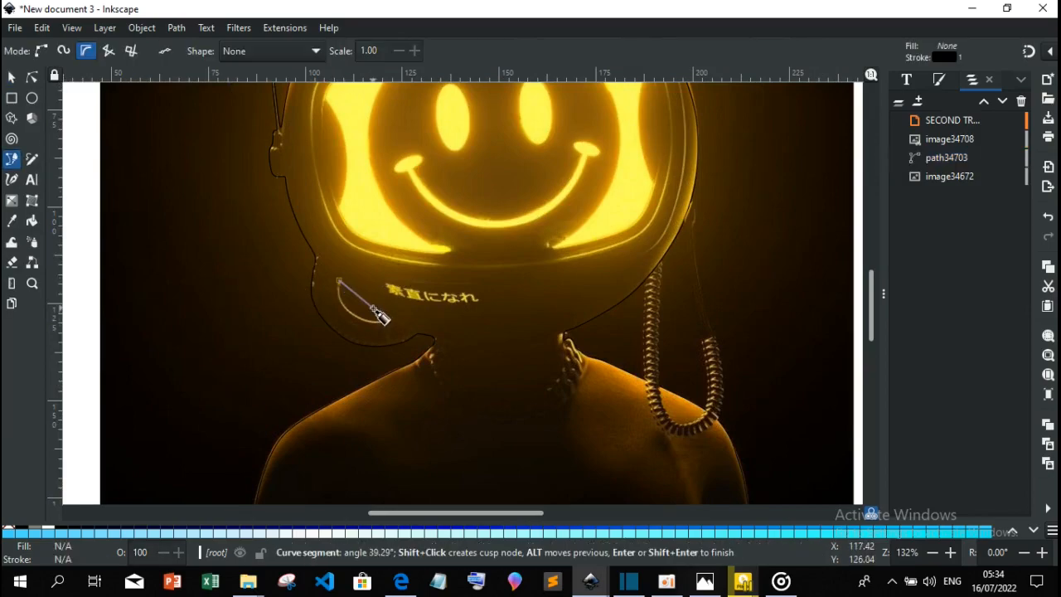
click(340, 301)
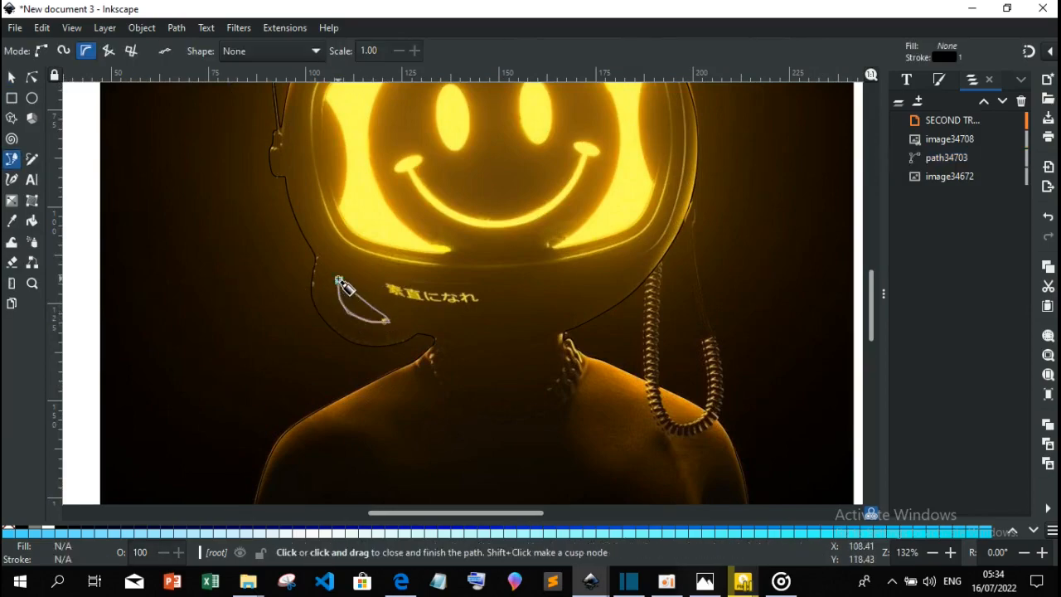
click(339, 281)
click(12, 77)
Try to merge the crescent with the silhouette outline using Union, and undo the union.
click(316, 261)
click(358, 297)
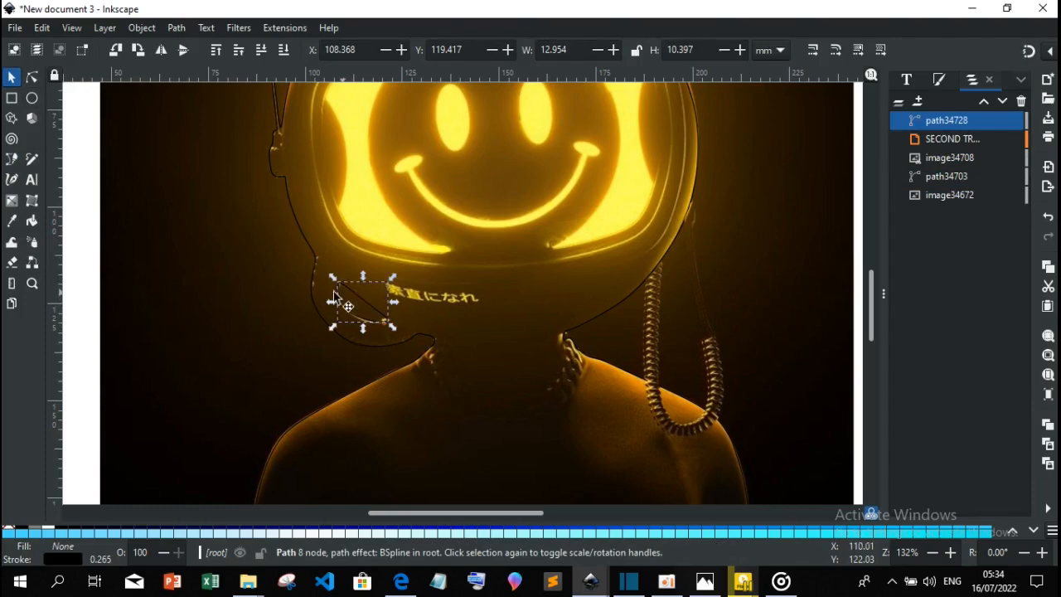
shift+click(316, 267)
click(177, 27)
click(184, 109)
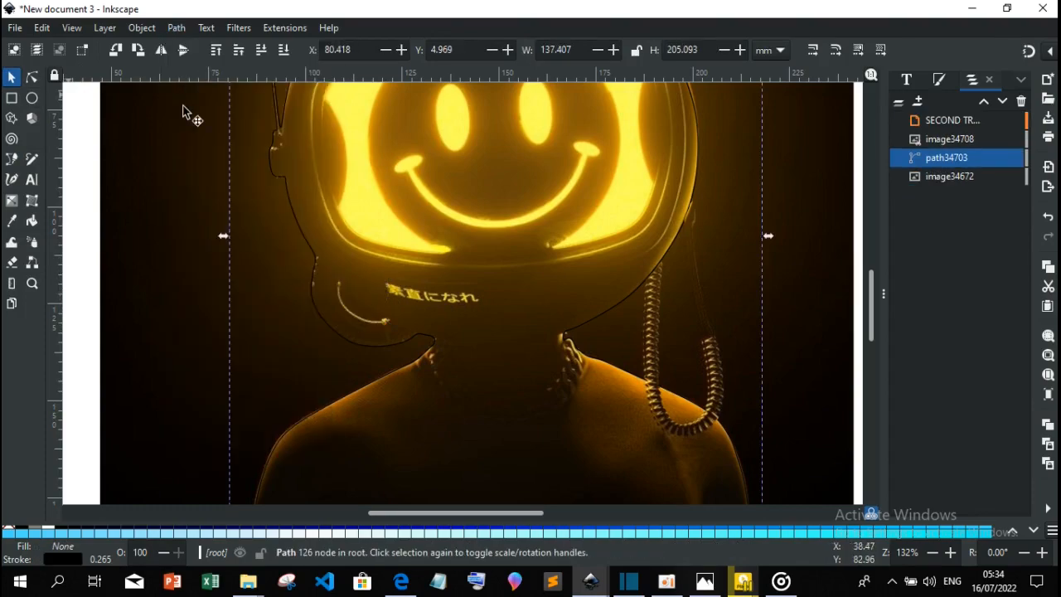
key(ctrl+z)
Fill the silhouette outline with near-white and the crescent with light cyan.
click(664, 268)
click(661, 263)
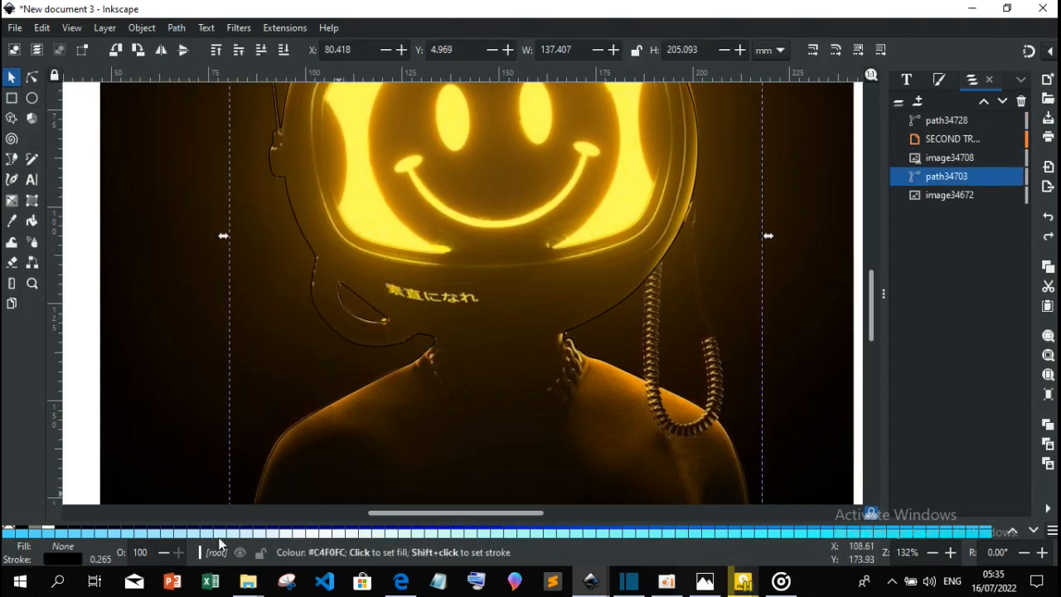
click(1032, 531)
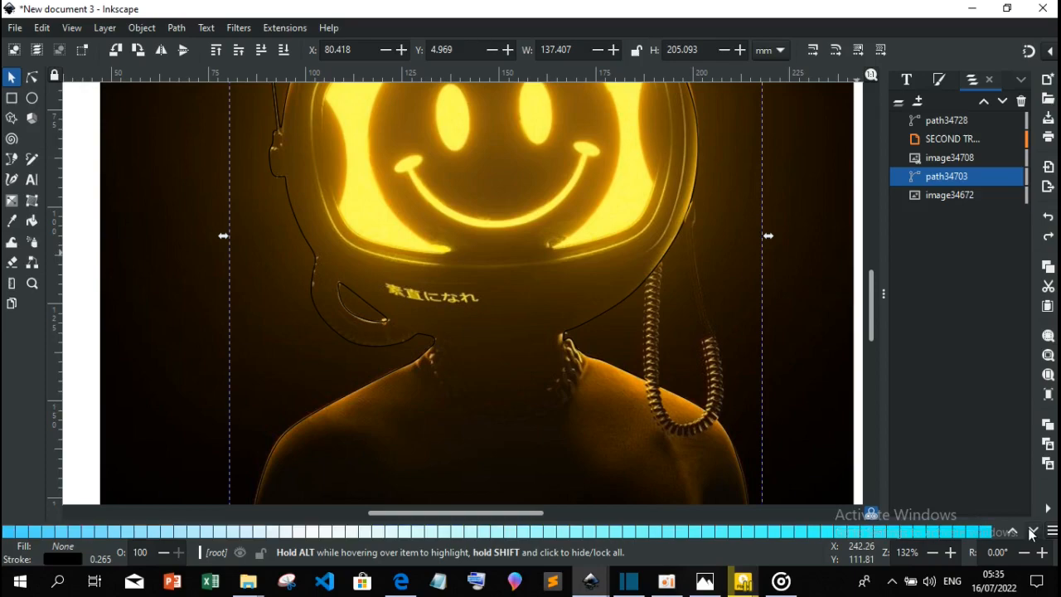
click(324, 533)
click(363, 303)
click(580, 532)
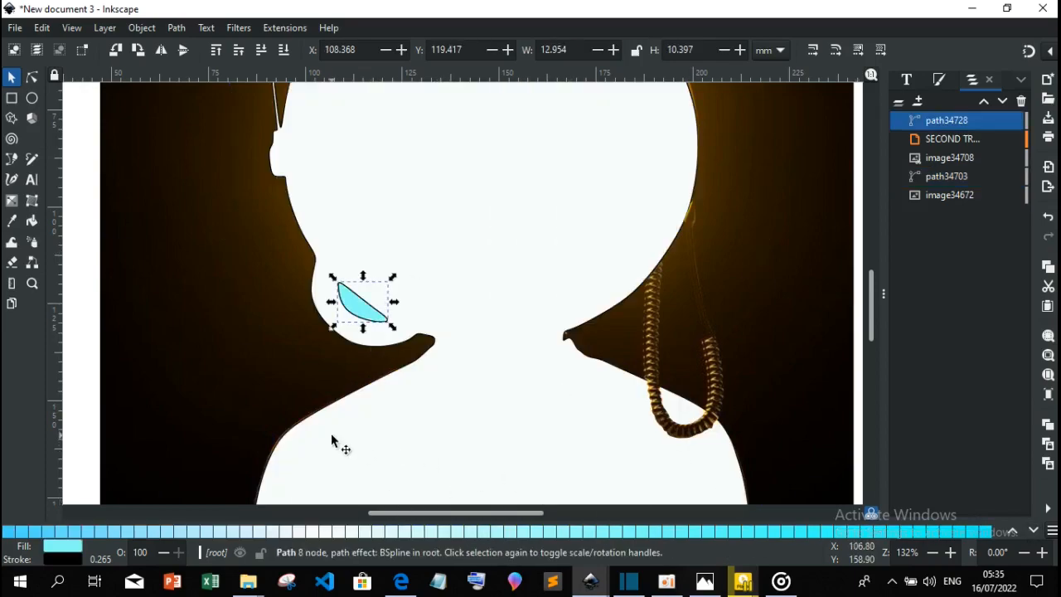
Subtract the crescent from the silhouette with Difference to cut the gap inside the curved tube.
shift+click(340, 246)
click(176, 27)
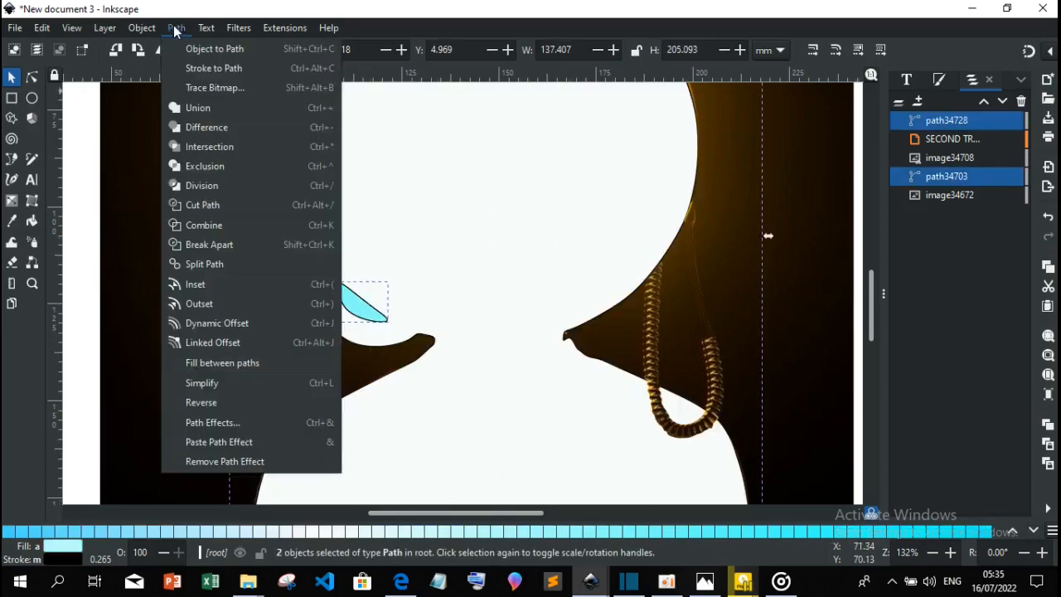
click(194, 127)
key(minus)
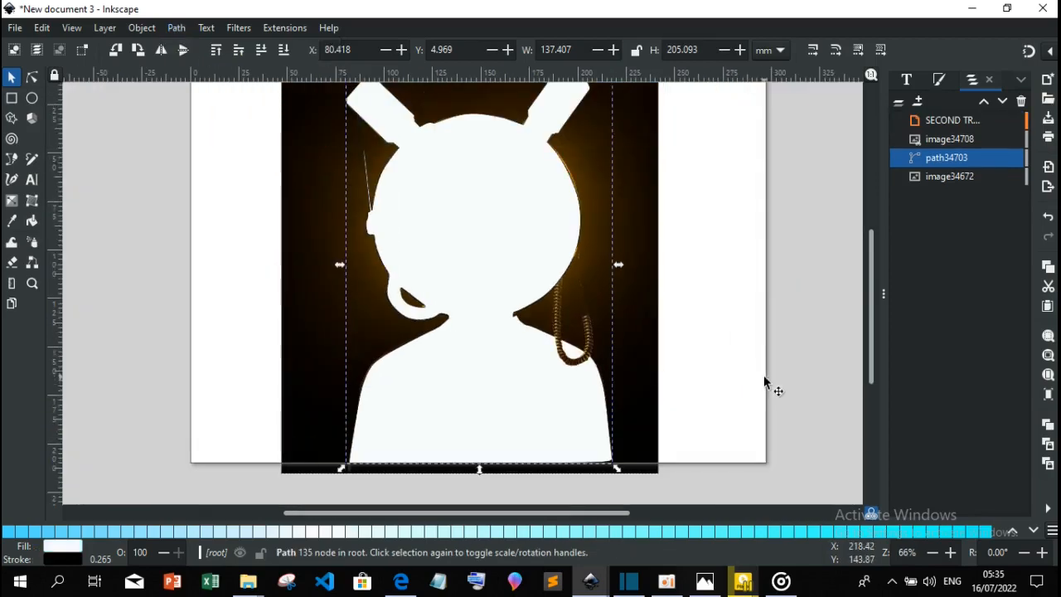
Clip the remaining full image with the silhouette path.
alt+click(538, 218)
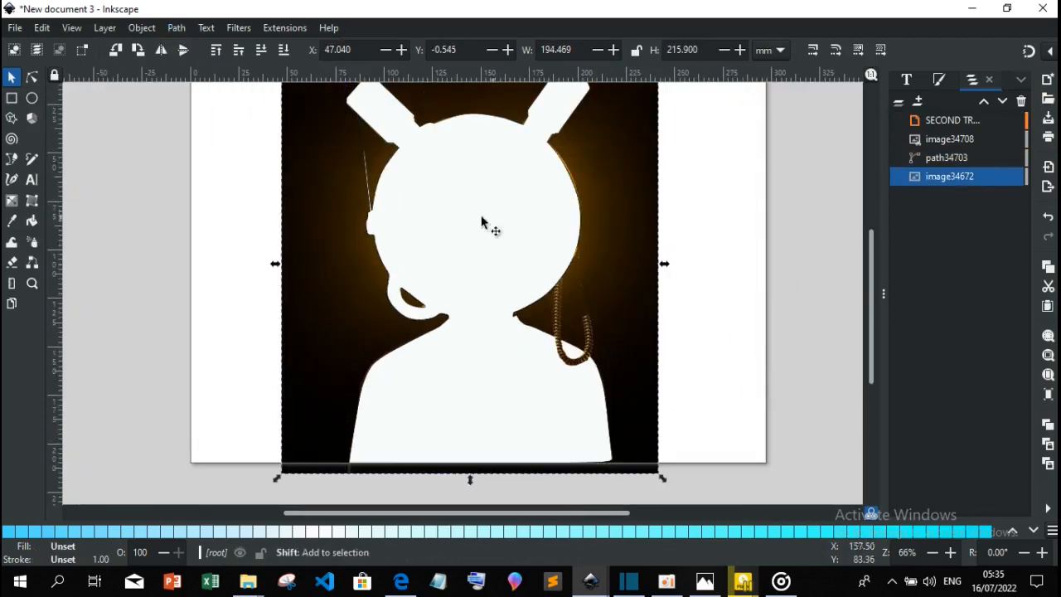
shift+click(423, 240)
right_click(422, 239)
click(464, 476)
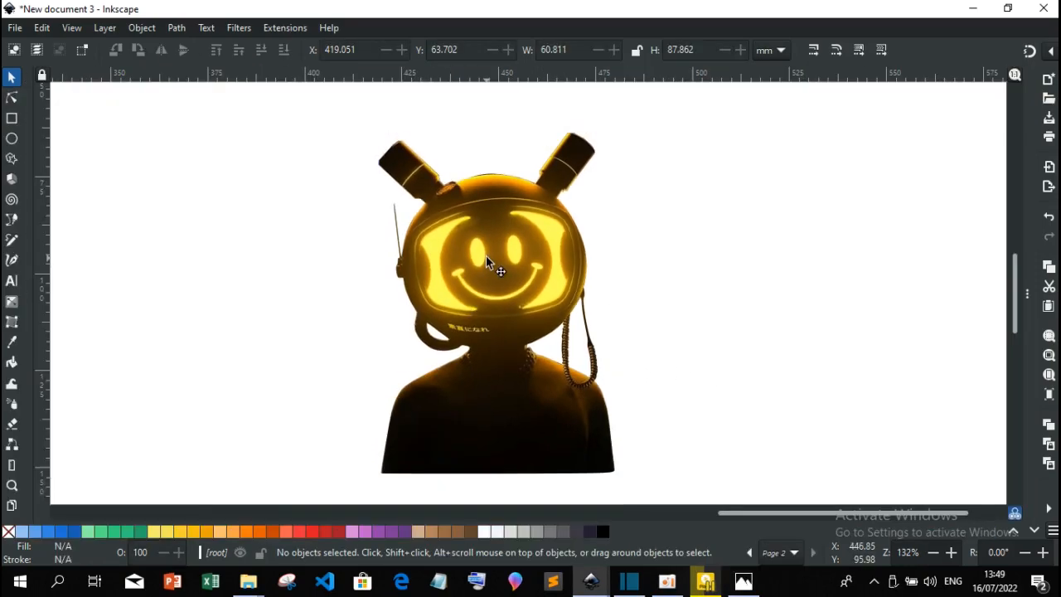
Shift the grouped cut-out figure slightly up and left, and set up a batch PNG page export with only Page 2 chosen.
mouse_move(486, 255)
mouse_down()
mouse_move(497, 246)
mouse_move(477, 258)
mouse_move(514, 235)
mouse_move(485, 244)
mouse_up()
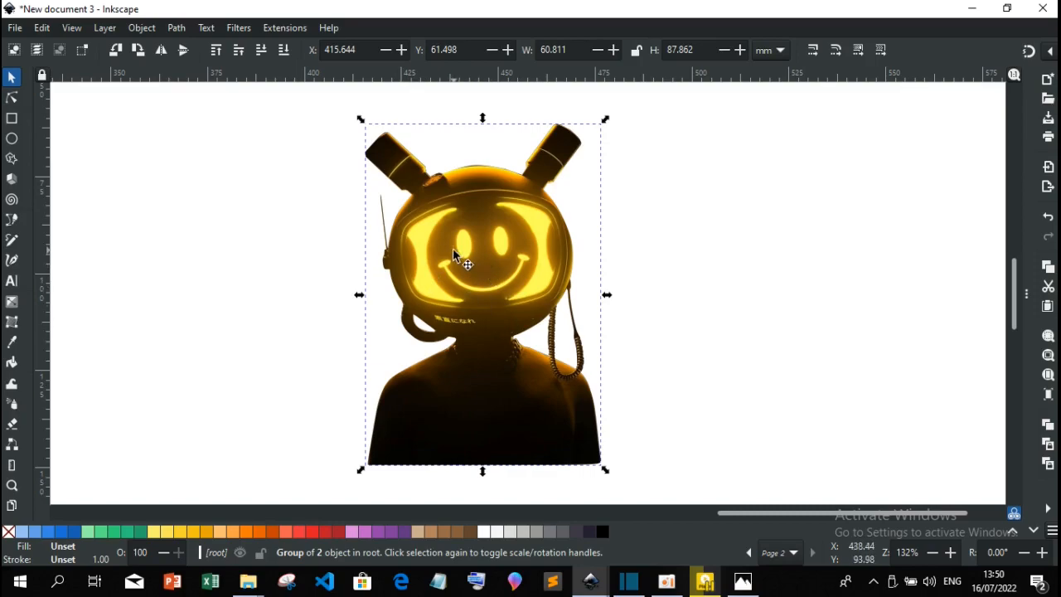
click(15, 27)
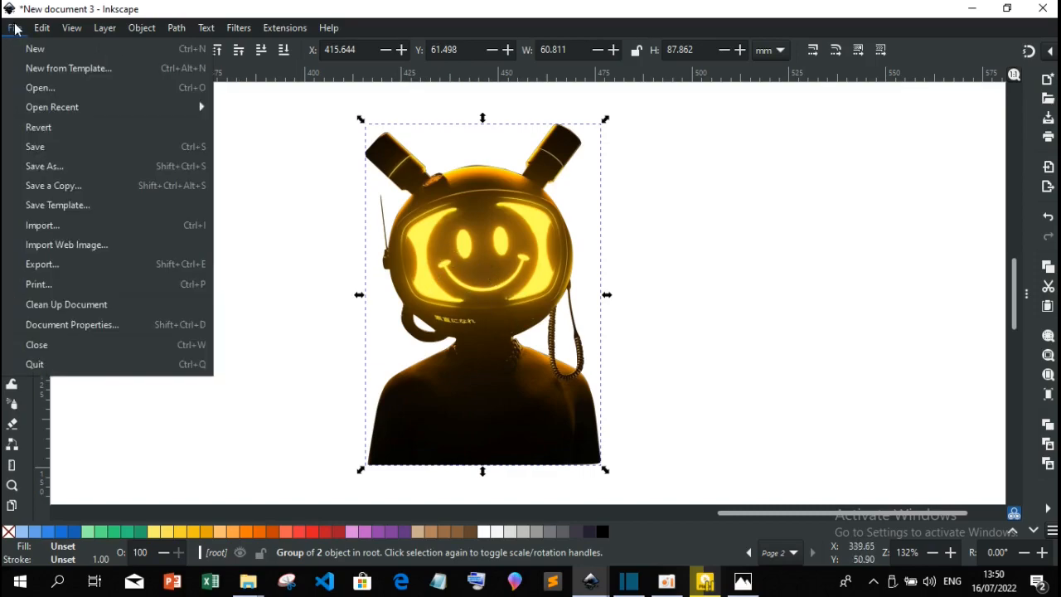
click(52, 266)
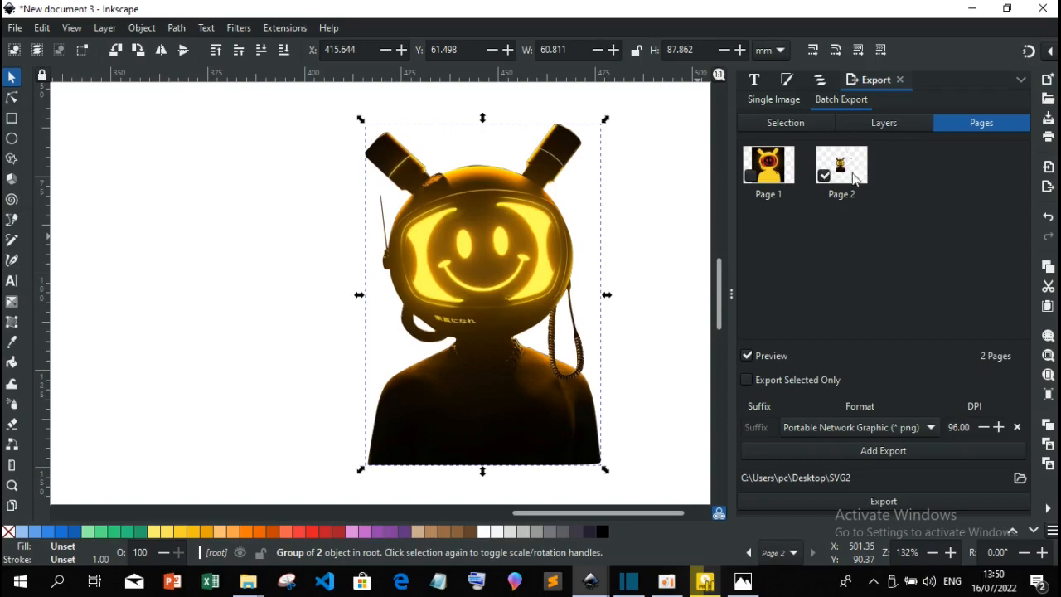
click(824, 176)
drag(730, 293, 753, 301)
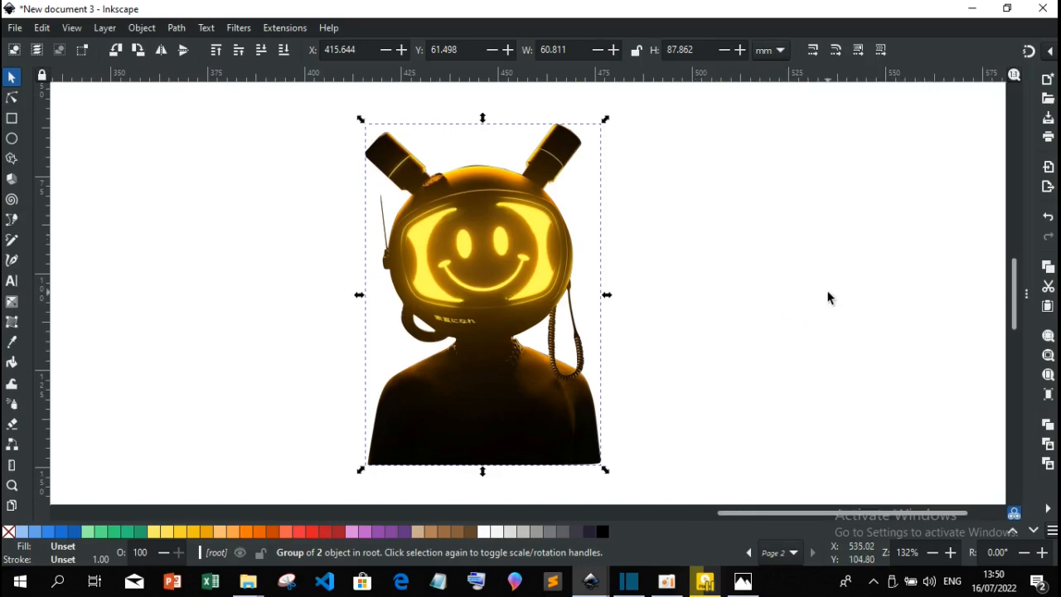
Switch to Photos to examine the exported SVG1_Page 2.png, return to Inkscape and deselect the figure.
click(742, 584)
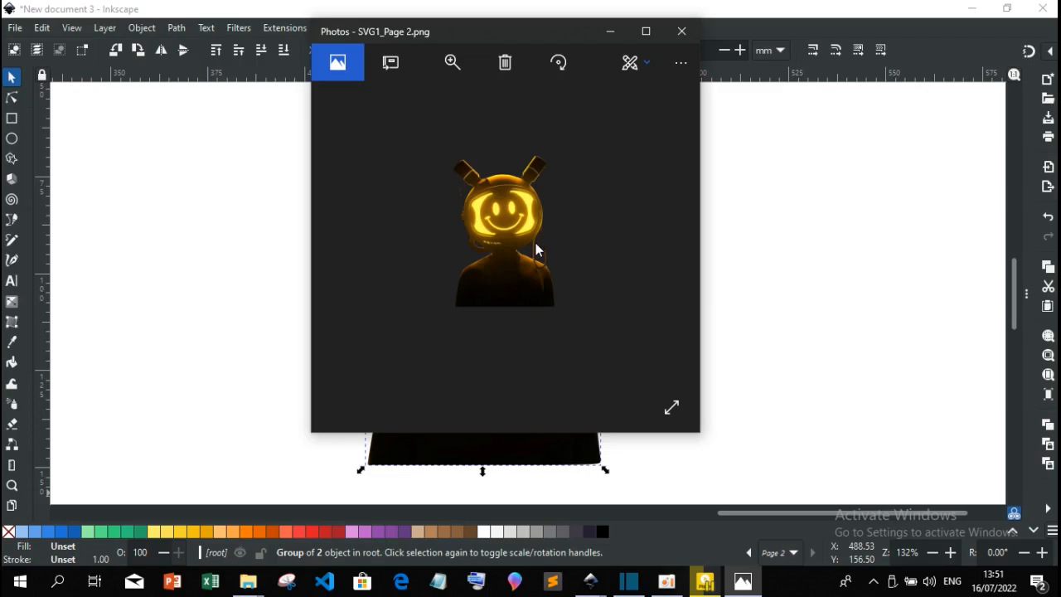
click(608, 35)
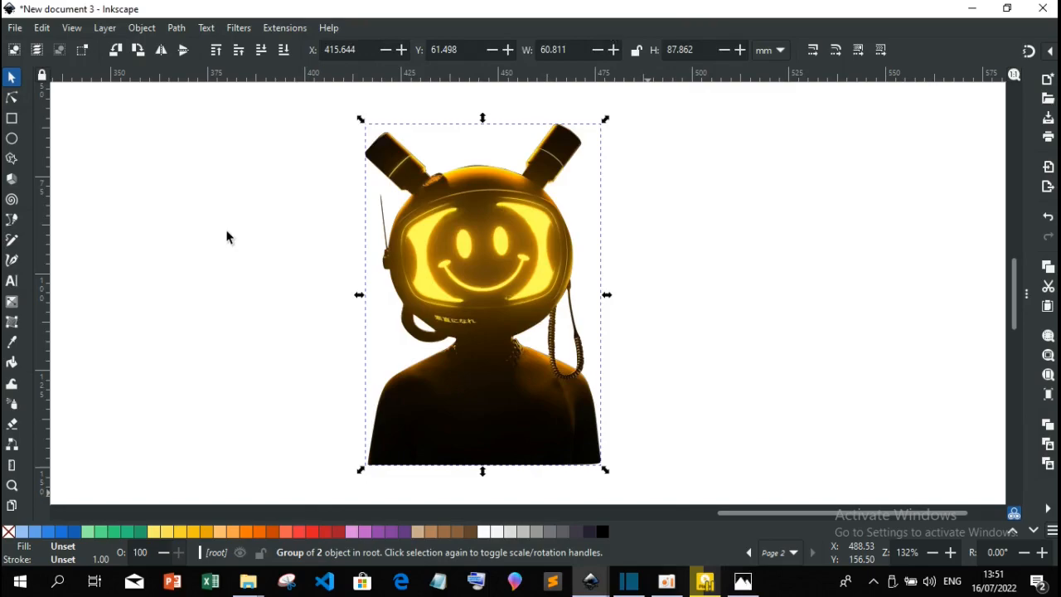
key(Escape)
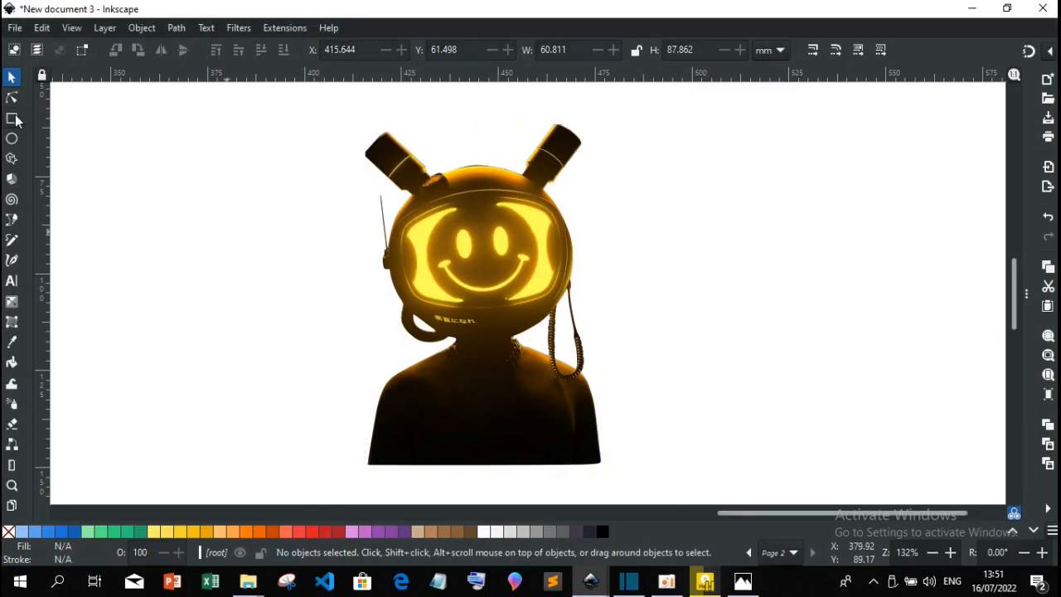
Draw a red rounded rectangle about 13.6 by 20 mm beside the figure and set its vertical corner radius to about 2.2 mm.
click(14, 119)
drag(679, 208, 731, 286)
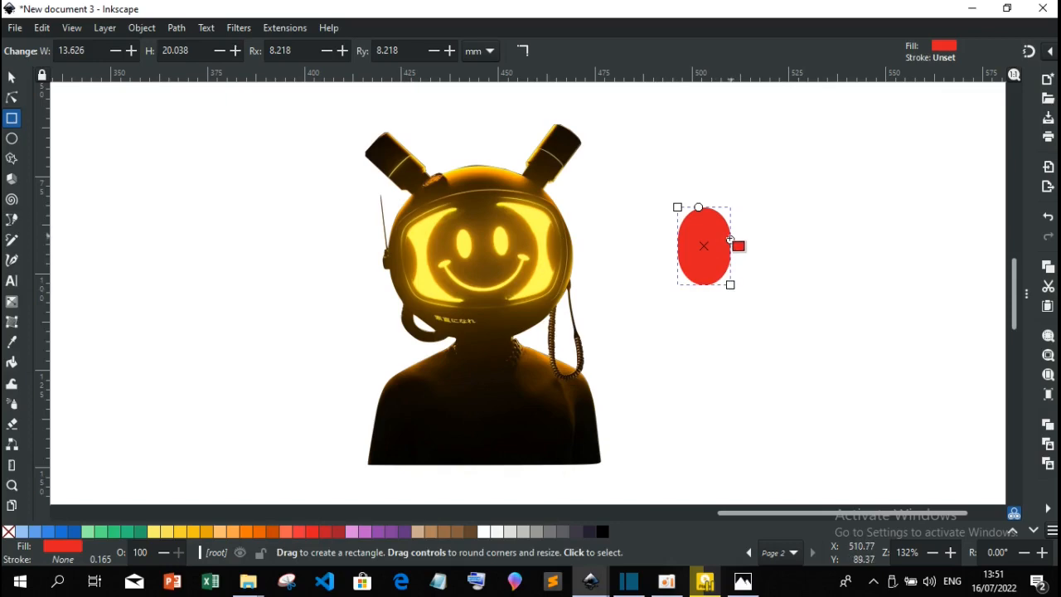
drag(732, 239, 753, 223)
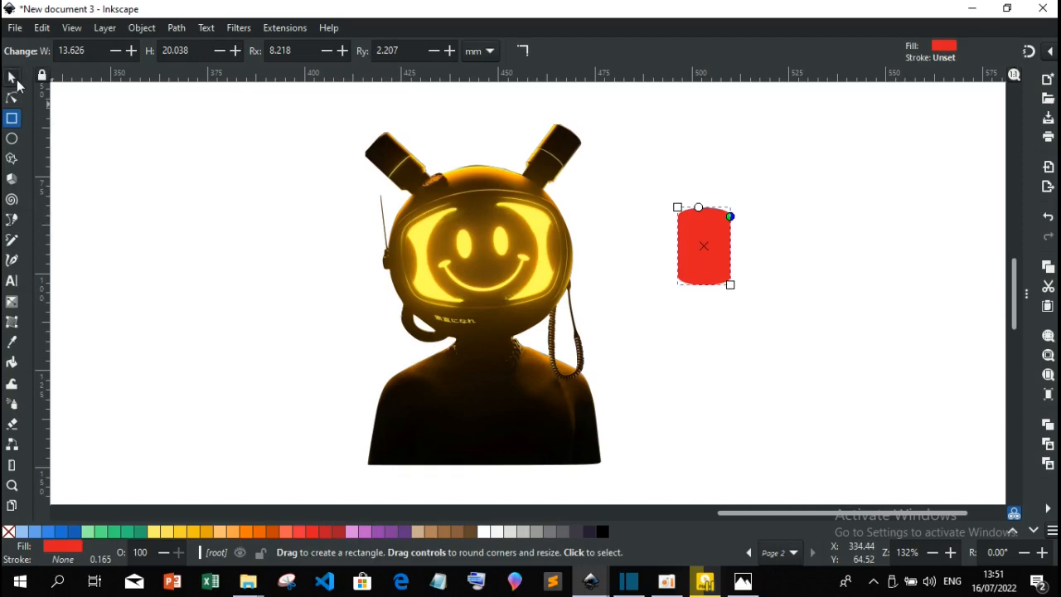
Widen the red rectangle to about 52 mm and make its corner rounding even at about 8.2 mm.
click(17, 81)
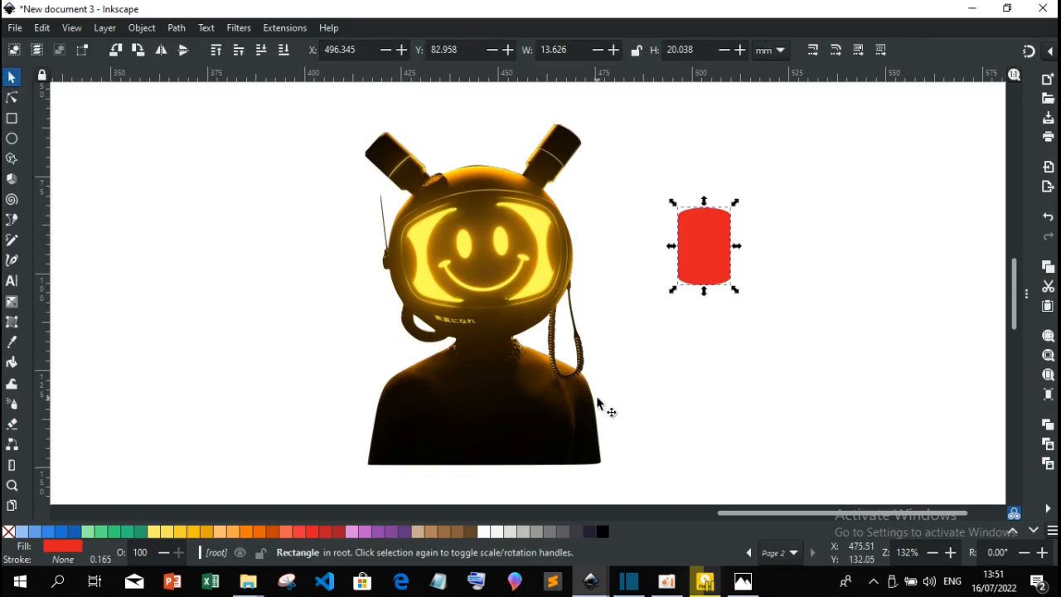
drag(736, 247, 884, 243)
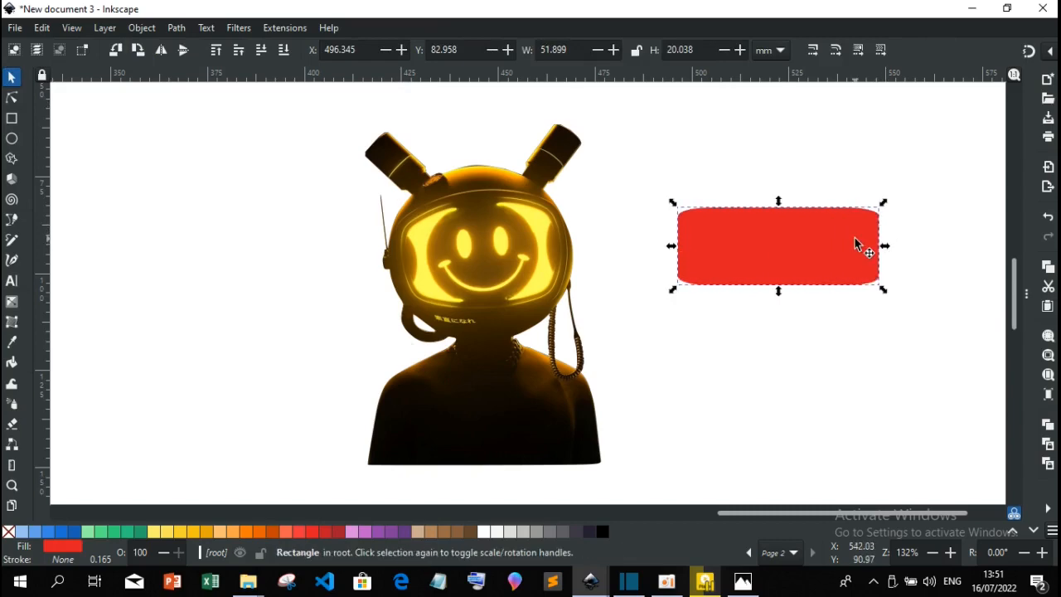
click(858, 242)
key(r)
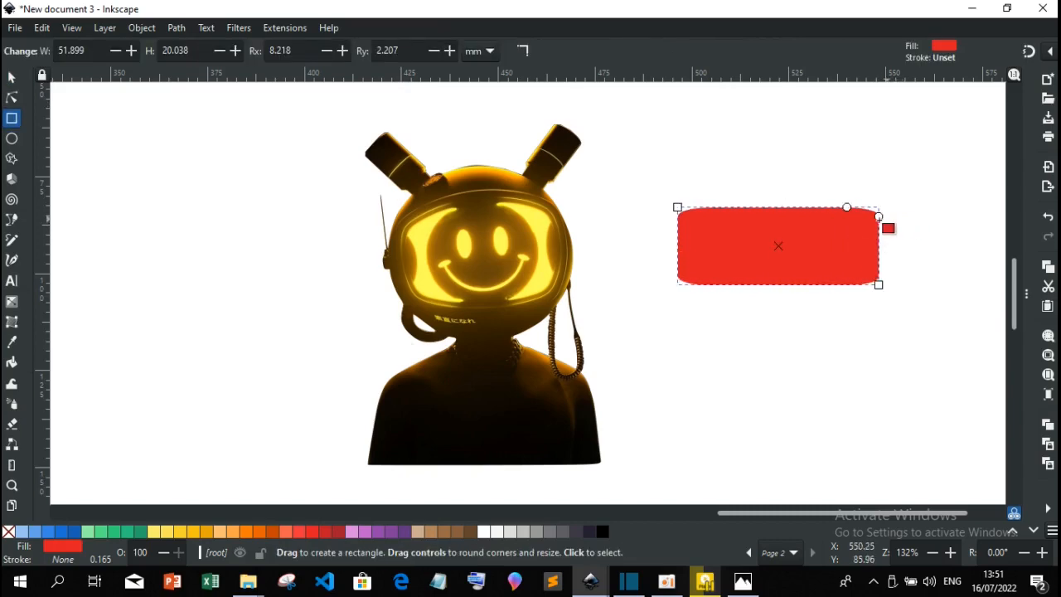
drag(874, 201, 864, 178)
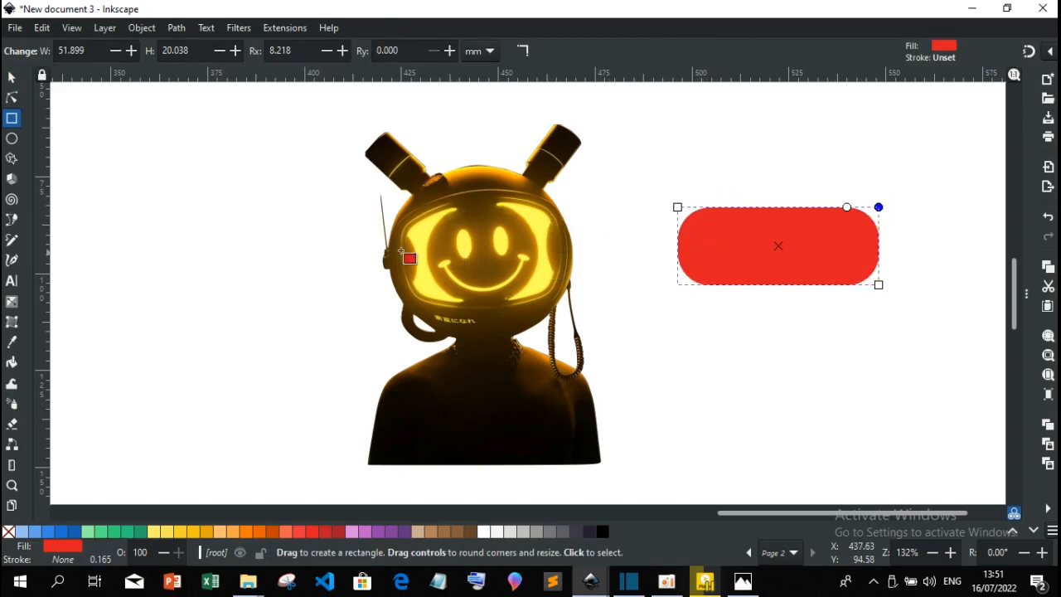
Narrow the red rounded rectangle to about 44.9 mm and remove its horizontal corner rounding.
click(12, 83)
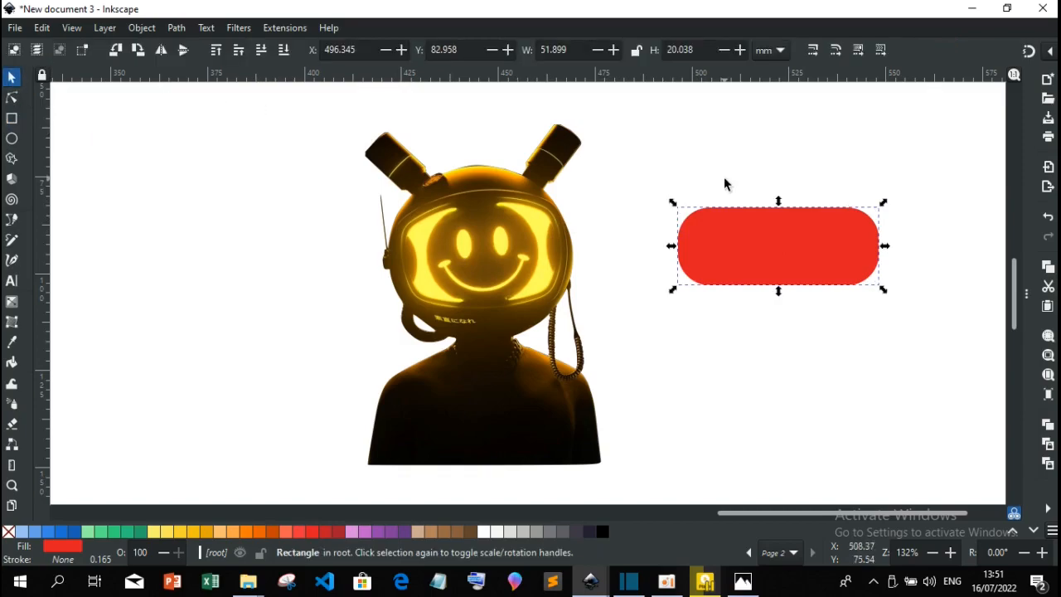
drag(884, 246, 858, 247)
click(820, 245)
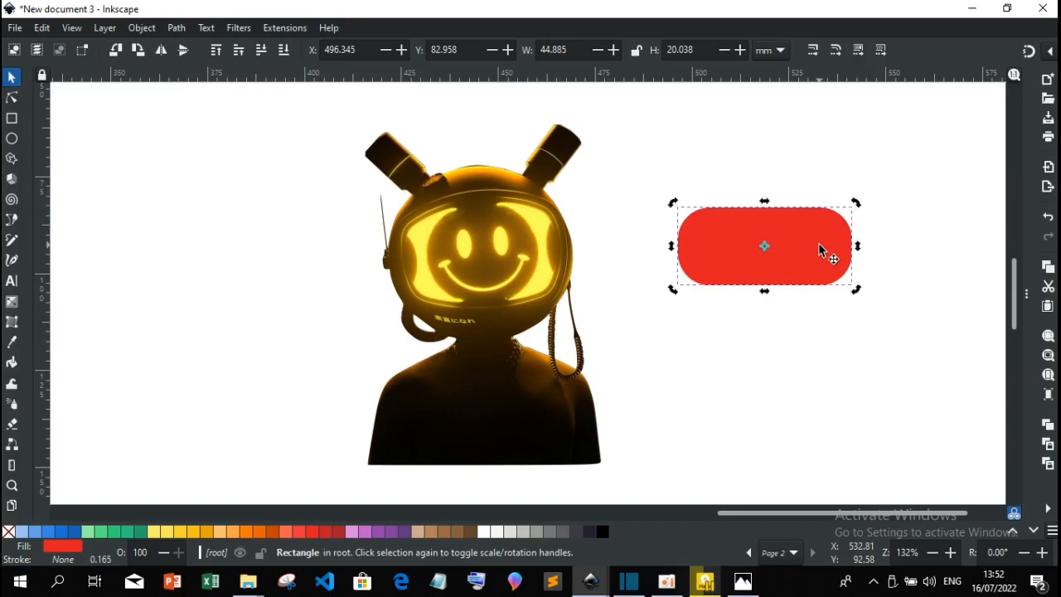
key(r)
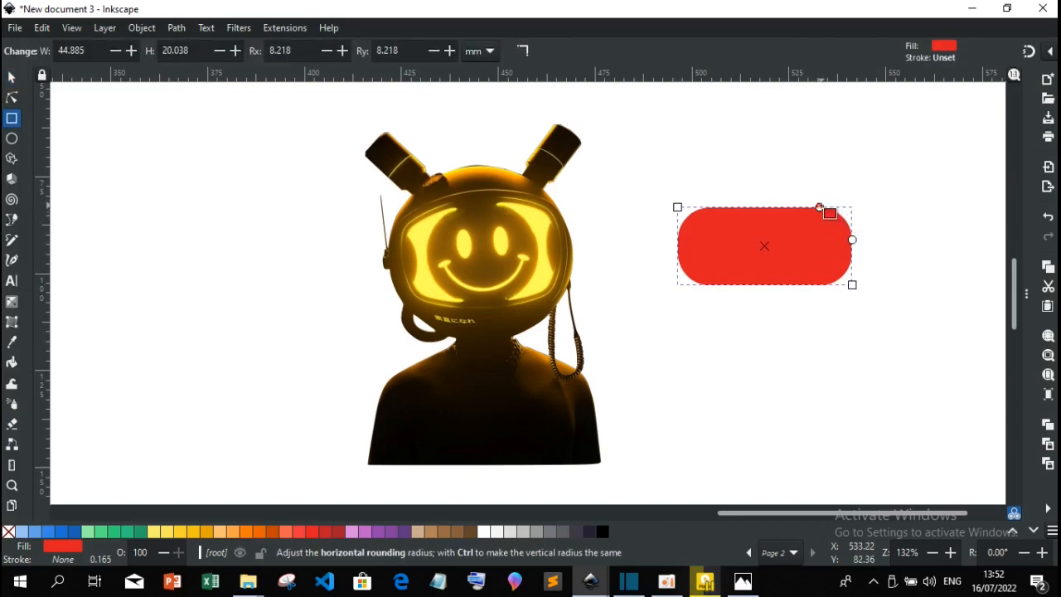
drag(833, 207, 919, 213)
click(918, 213)
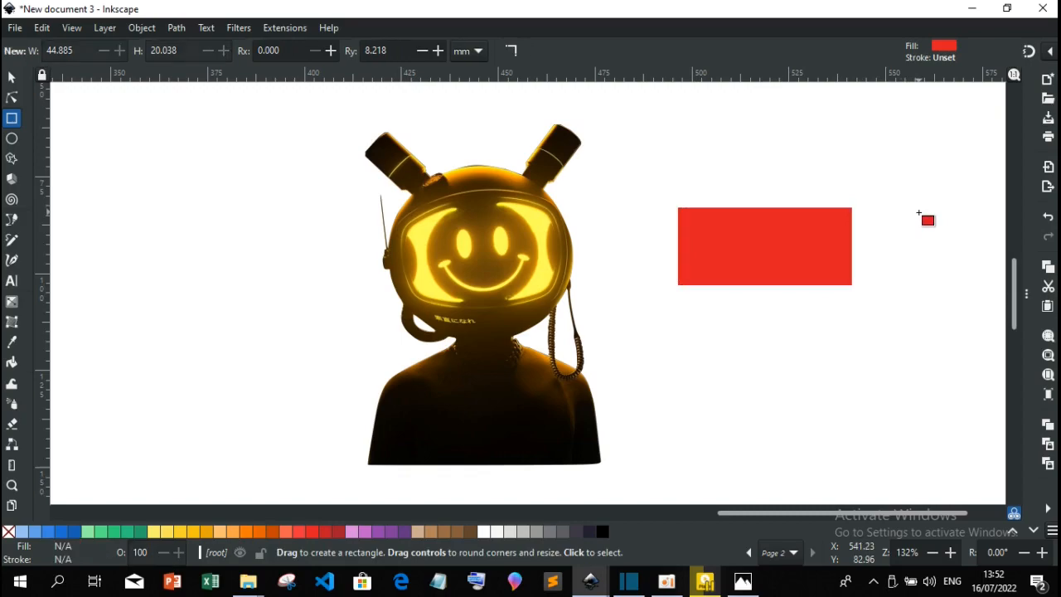
Restore the red rectangle's horizontal corner radius to about 4.4 mm.
click(15, 78)
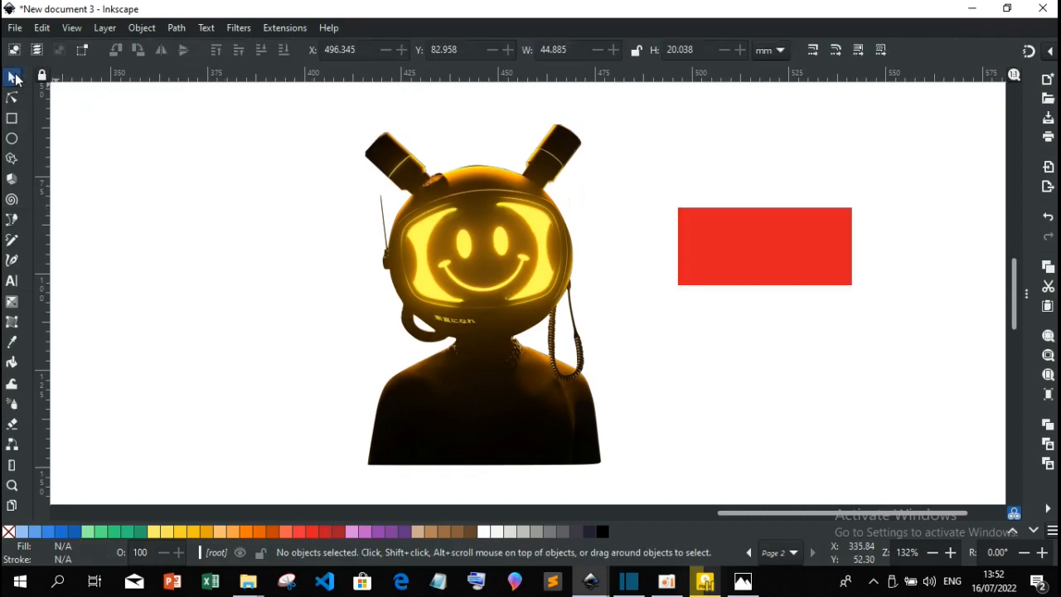
click(742, 230)
key(r)
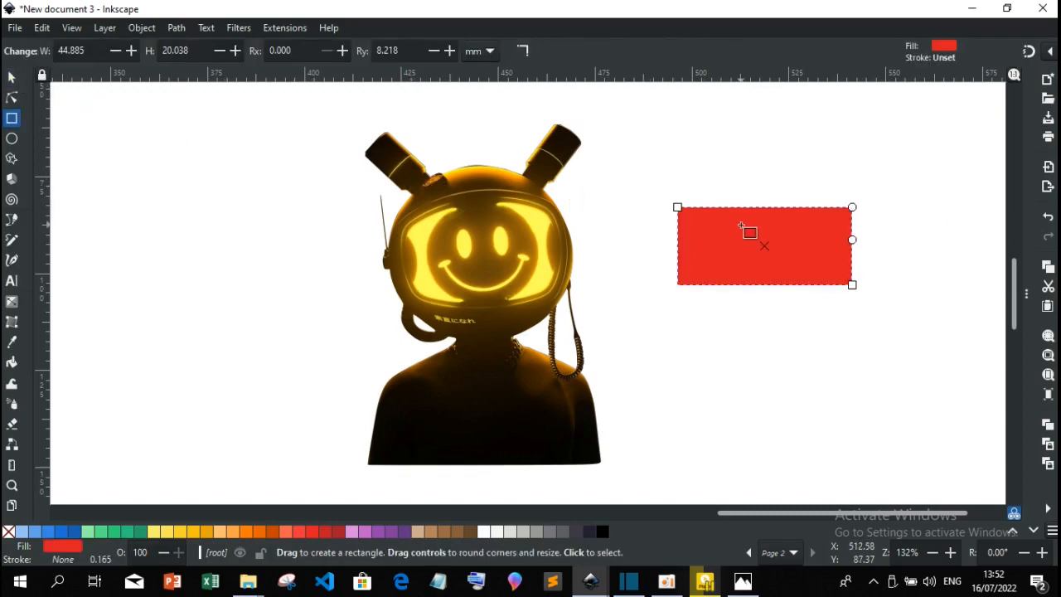
drag(853, 207, 844, 208)
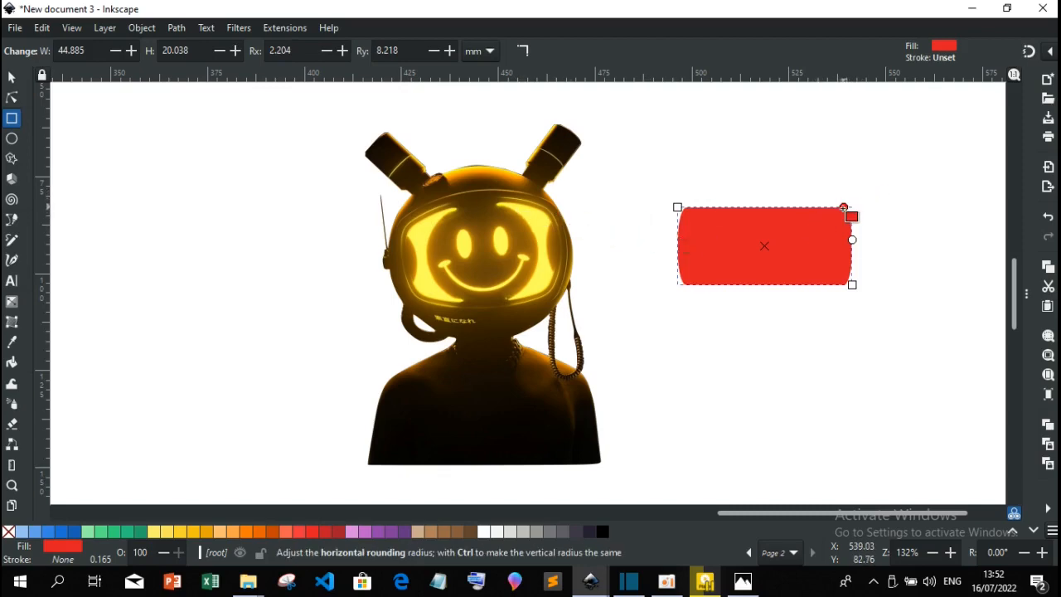
mouse_move(845, 208)
mouse_down()
mouse_move(815, 207)
mouse_move(834, 207)
mouse_up()
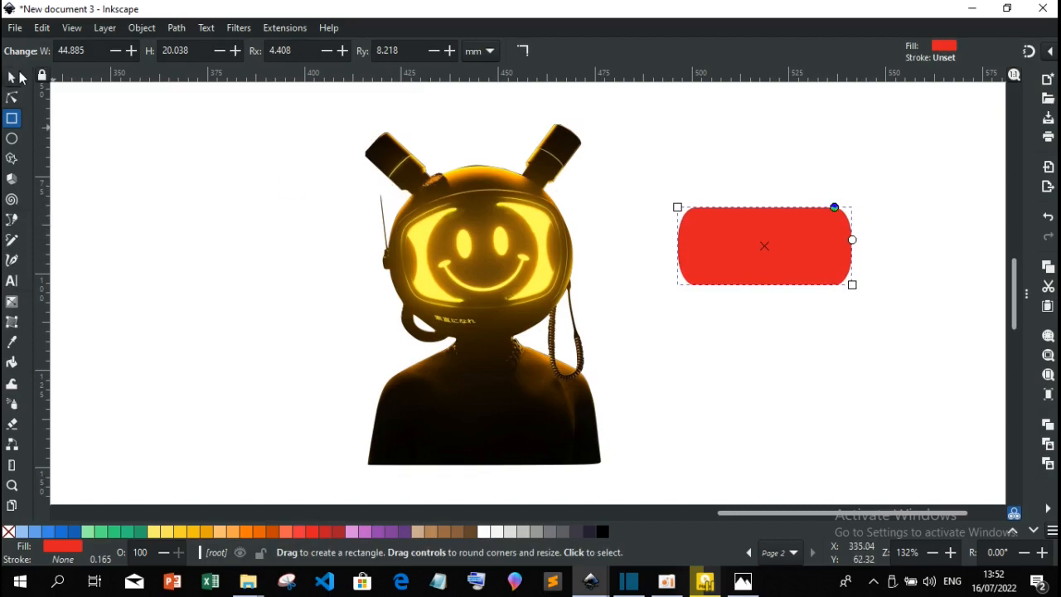
Narrow the red rectangle to about 15.8 mm and rotate it roughly a quarter turn counterclockwise.
click(18, 77)
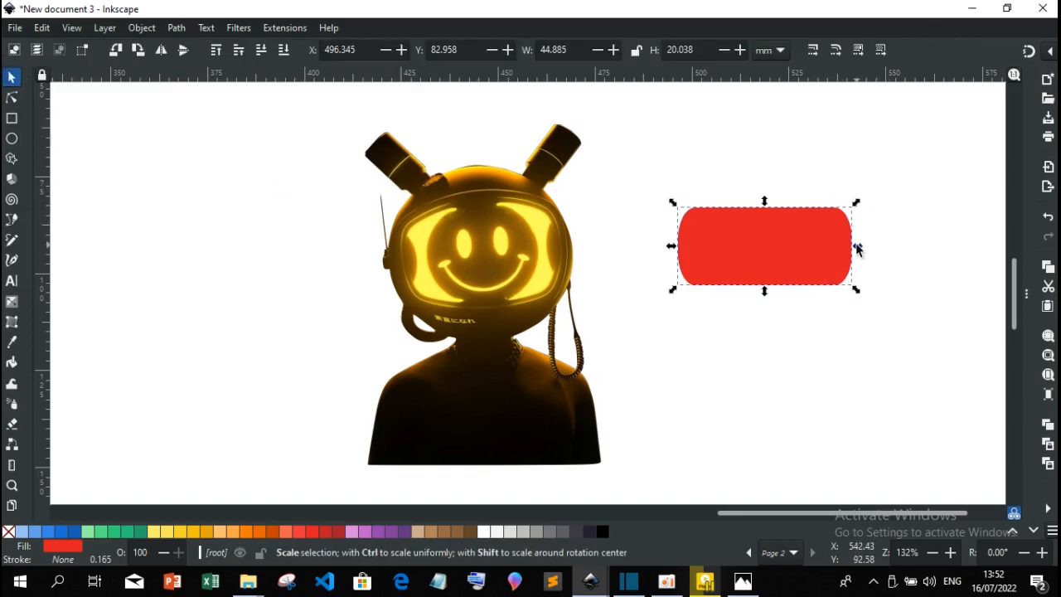
drag(839, 251, 744, 247)
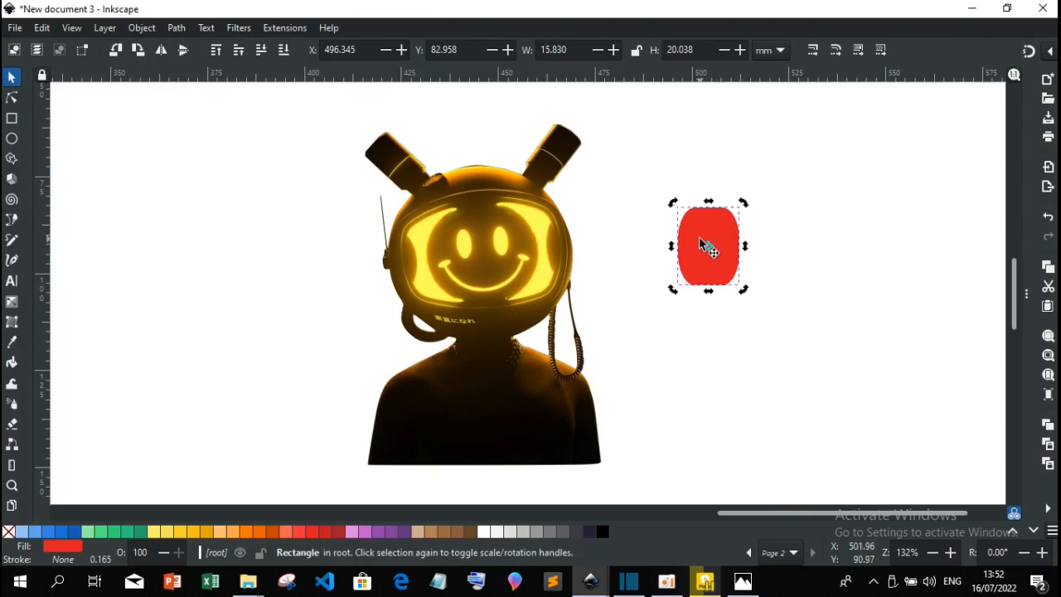
drag(744, 201, 711, 235)
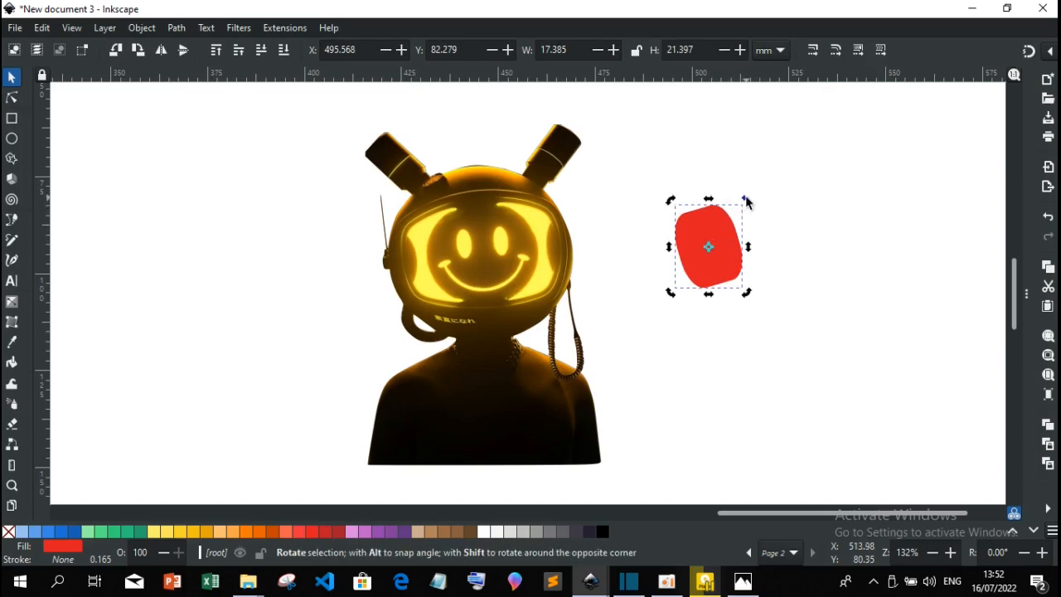
drag(743, 201, 682, 201)
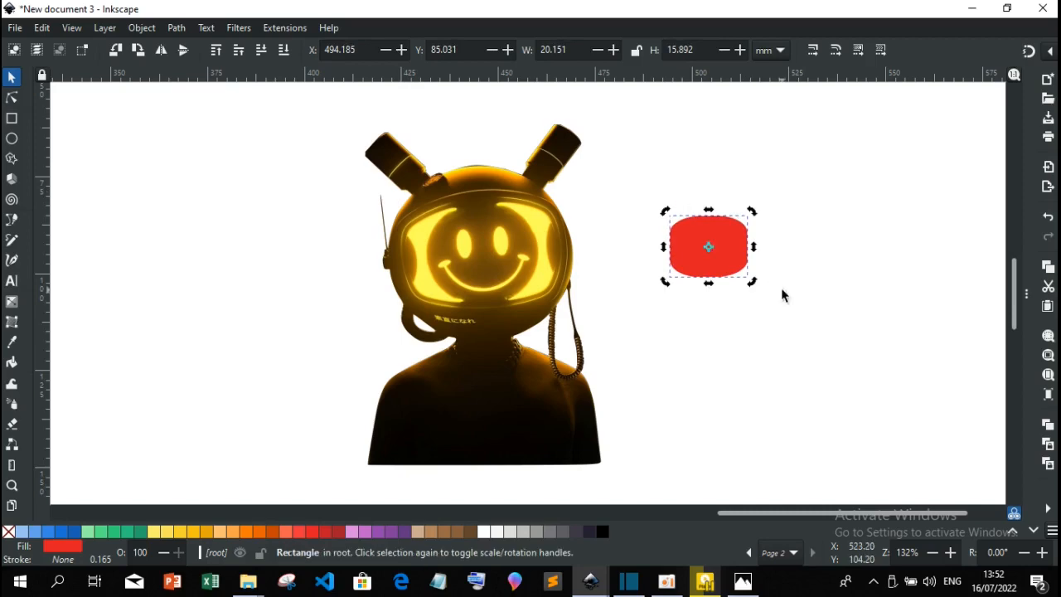
Enlarge the rotated red rectangle to about 43.7 by 27.2 mm and deselect it.
click(723, 249)
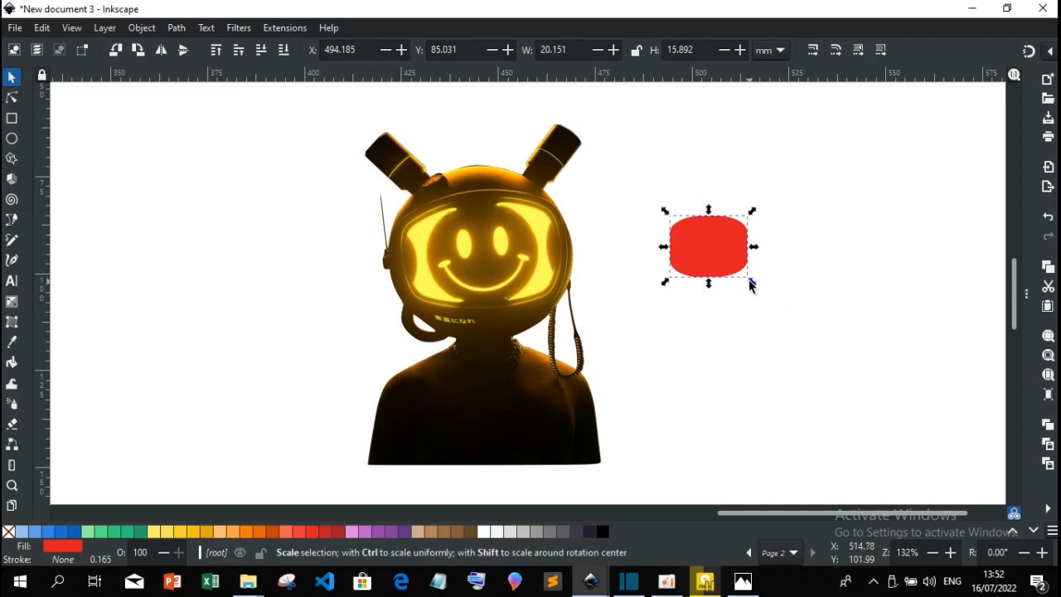
drag(752, 283, 843, 323)
click(746, 365)
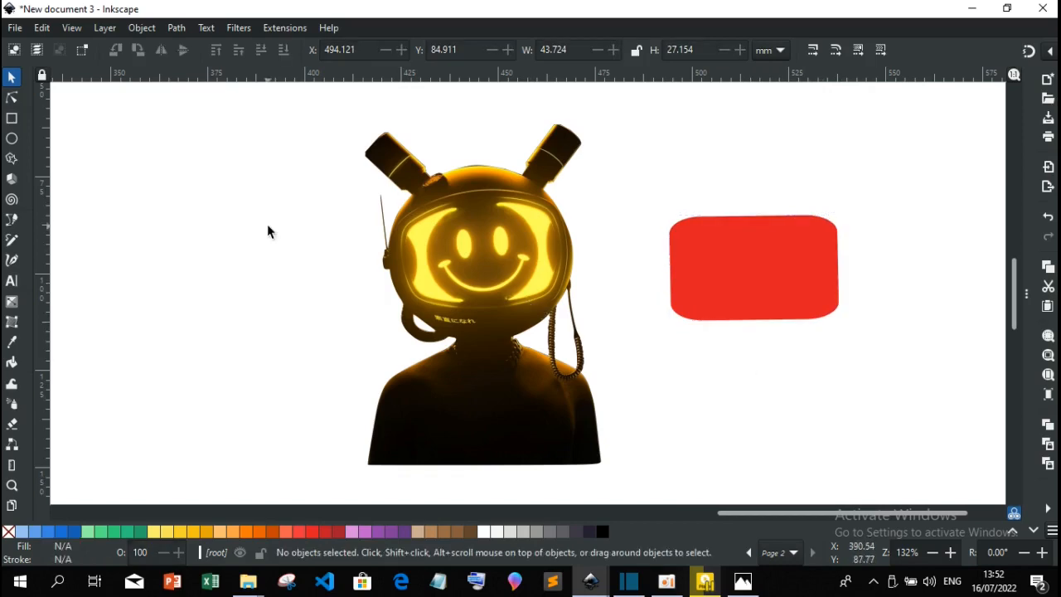
Draw a three-cornered star as a triangle about 17.5 by 19.8 mm below the red rectangle and fill it white.
click(12, 159)
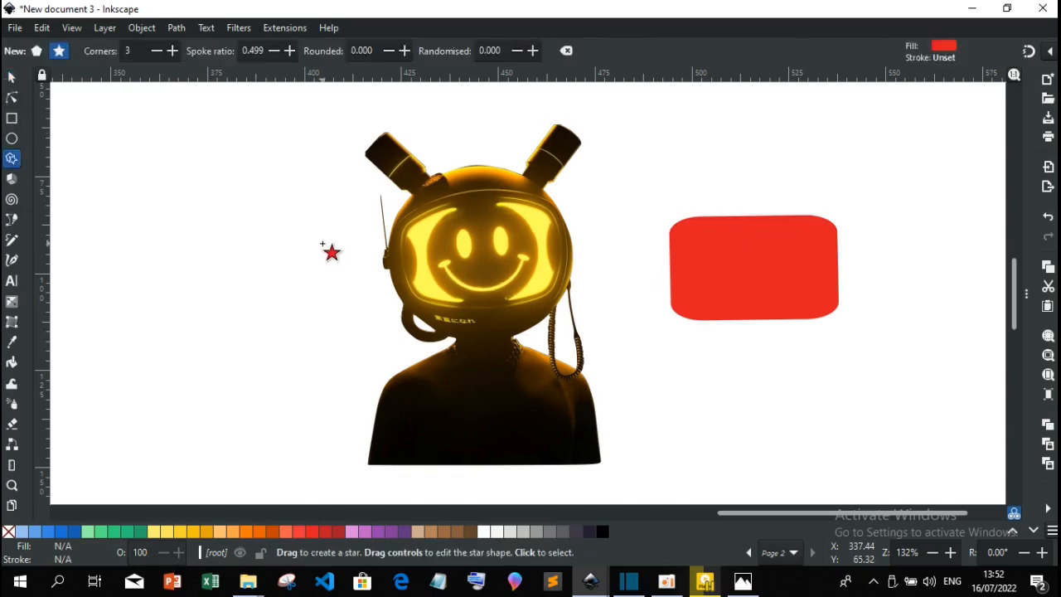
mouse_move(733, 358)
mouse_down()
mouse_move(768, 403)
mouse_move(779, 386)
mouse_move(765, 348)
mouse_move(778, 355)
mouse_up()
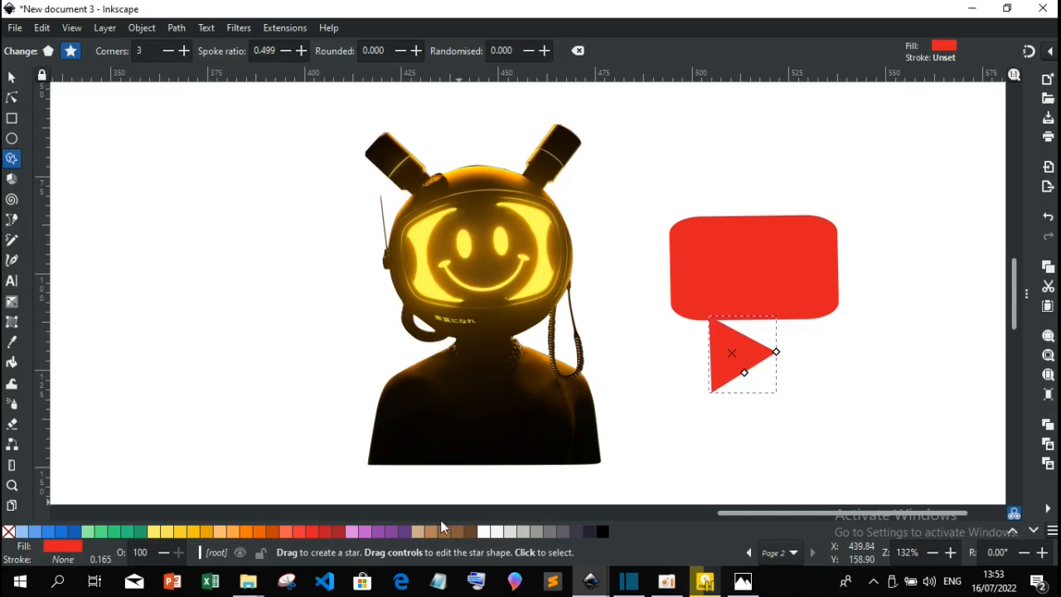
click(417, 531)
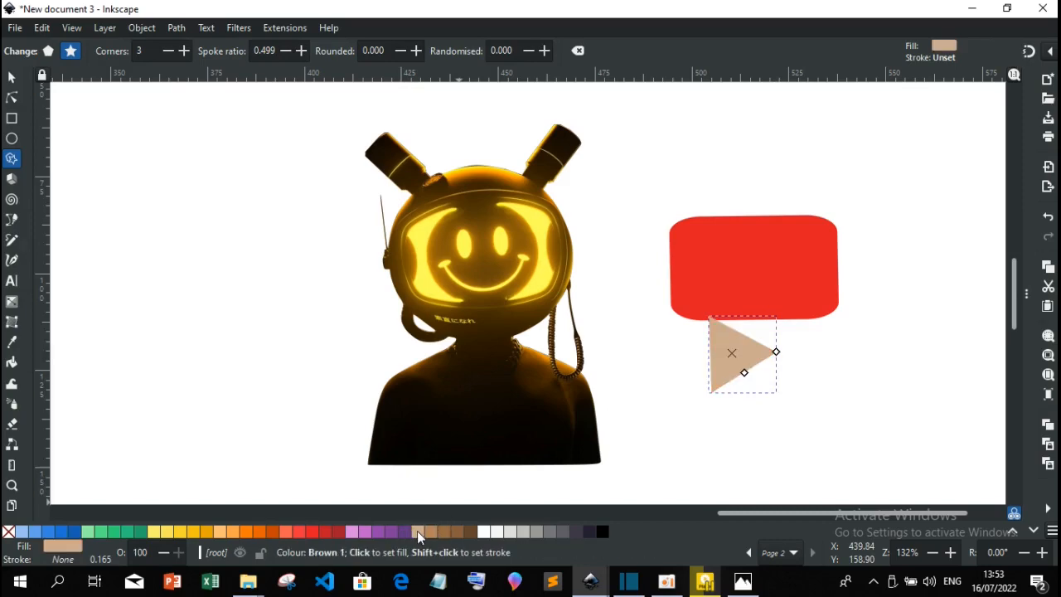
click(488, 532)
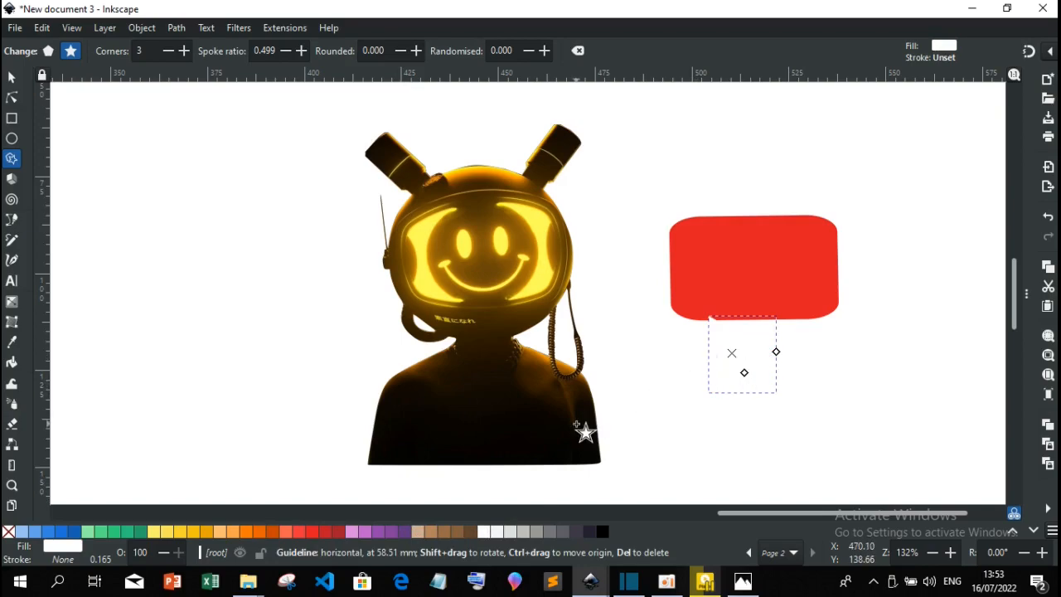
Move the white triangle onto the middle of the red rectangle to form a play button.
key(s)
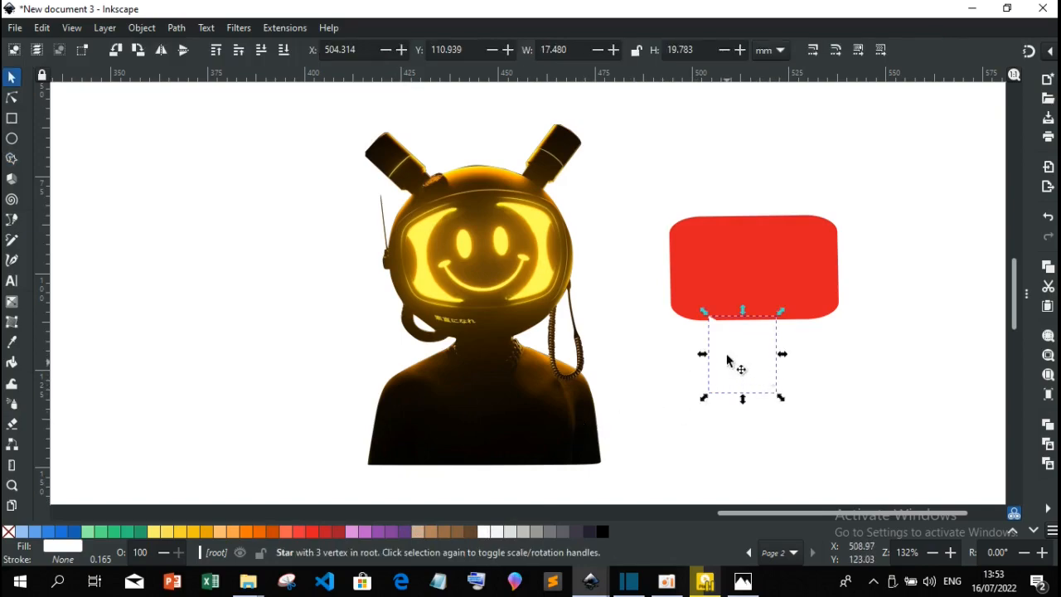
click(724, 370)
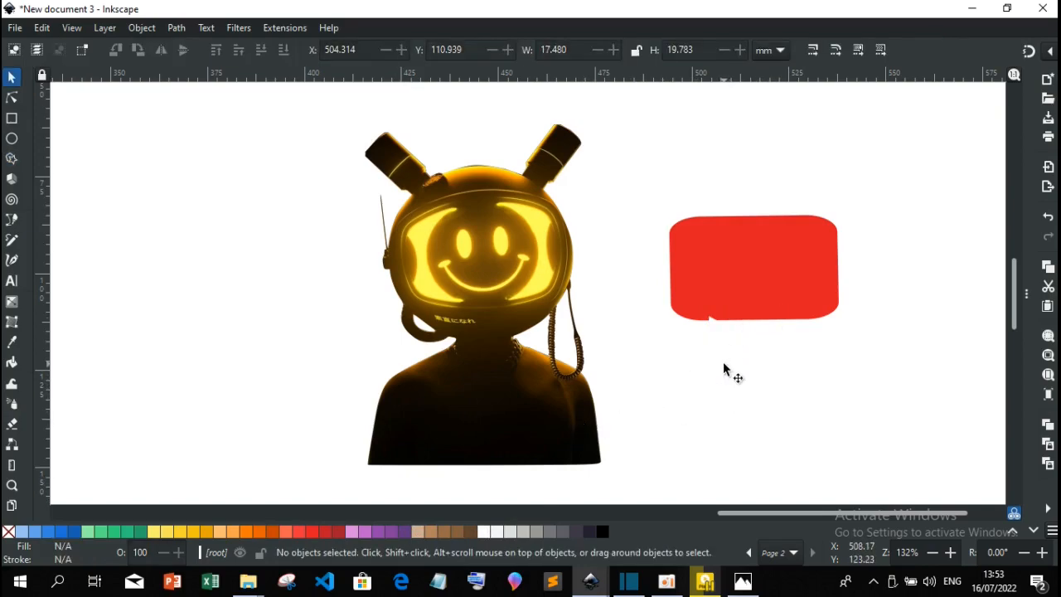
drag(723, 363, 751, 266)
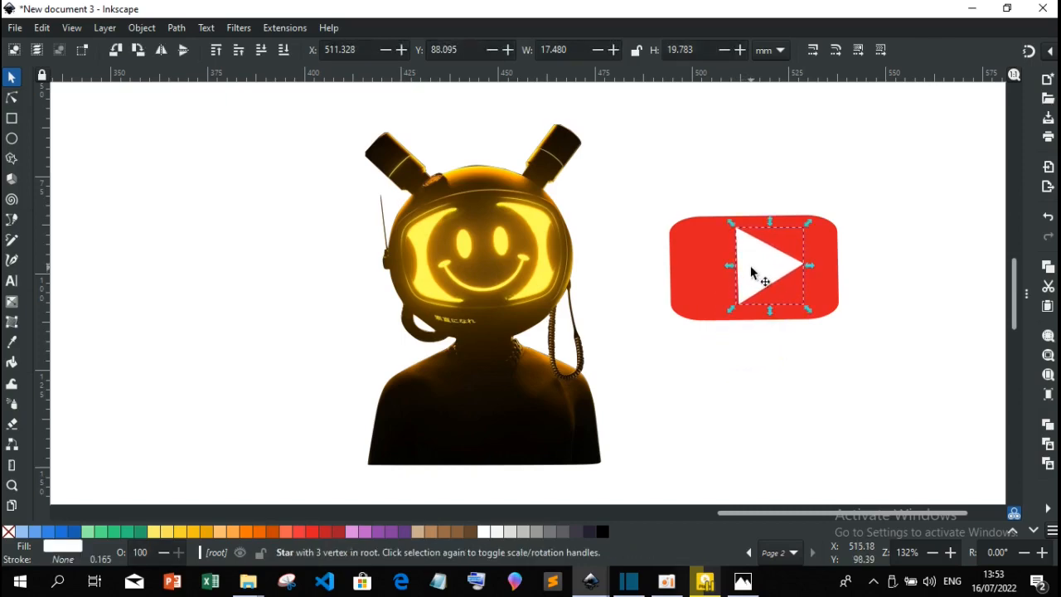
click(745, 360)
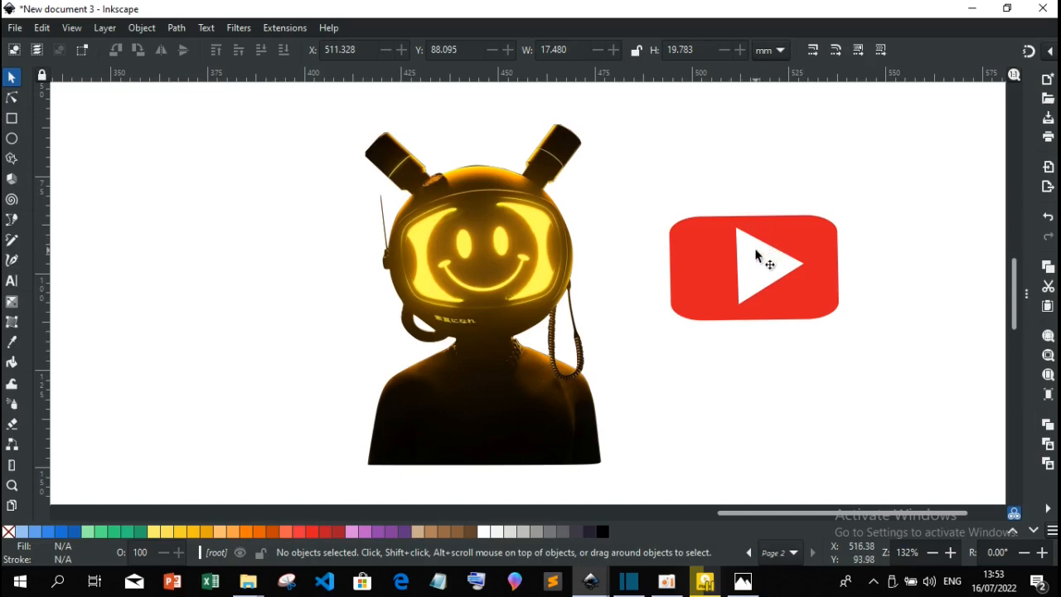
click(757, 251)
drag(753, 256, 748, 267)
click(730, 359)
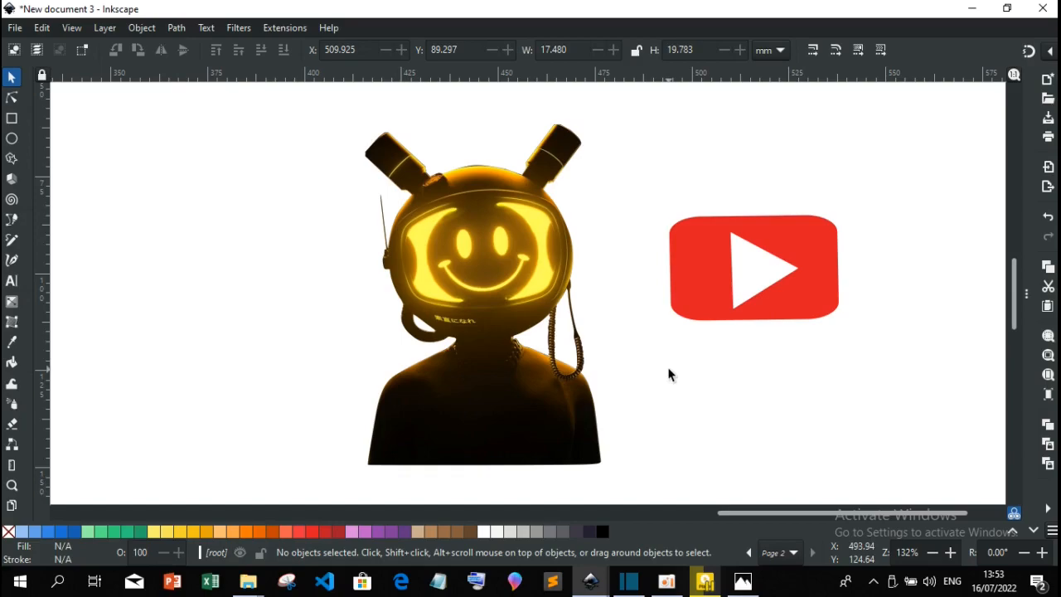
Open the export settings to examine the Page 2 preview with the play button, and collapse them again.
click(15, 30)
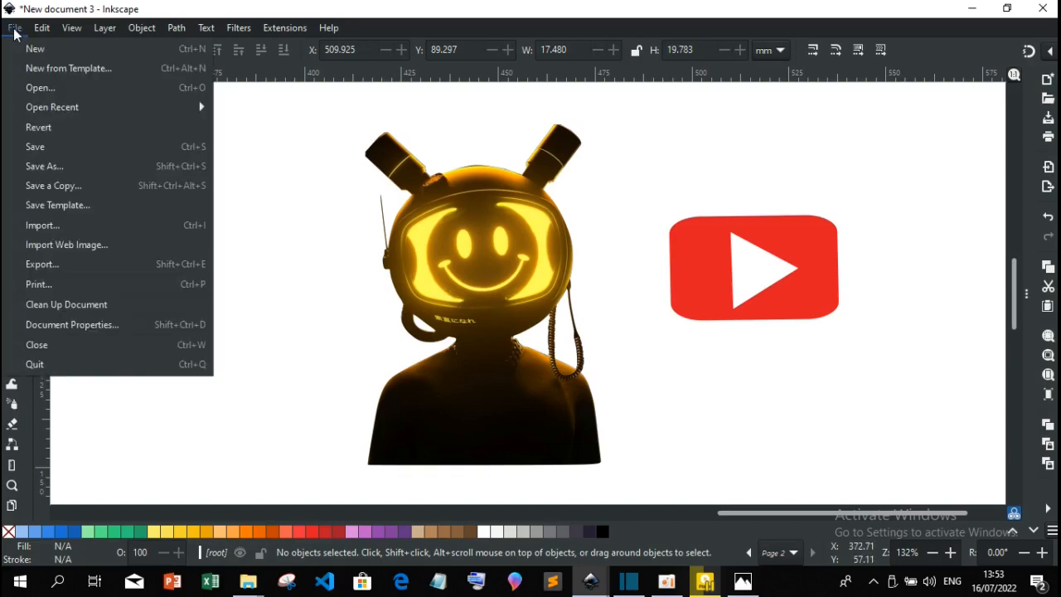
click(49, 266)
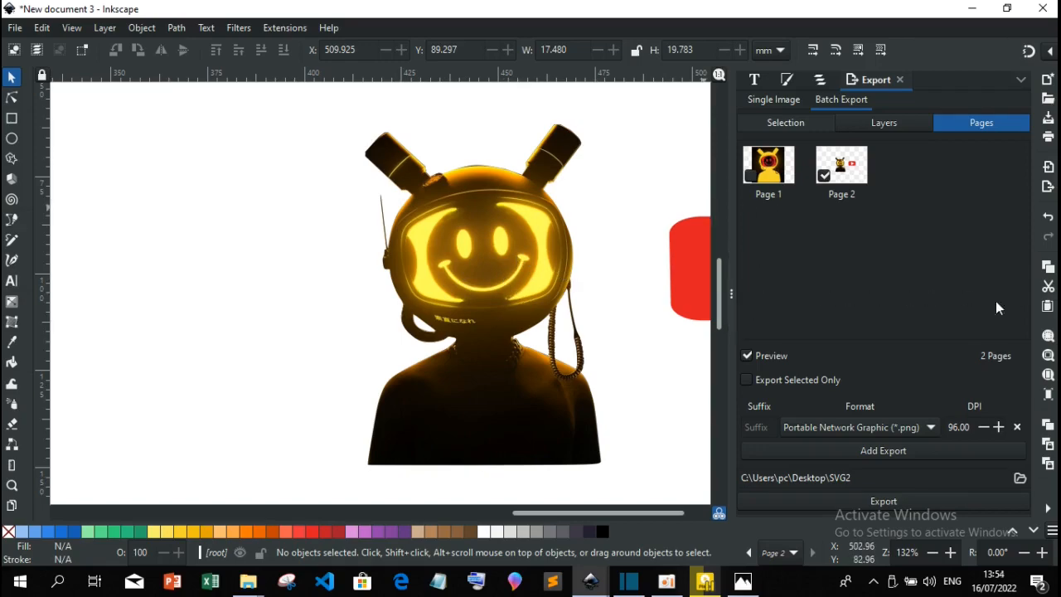
drag(730, 292, 1026, 293)
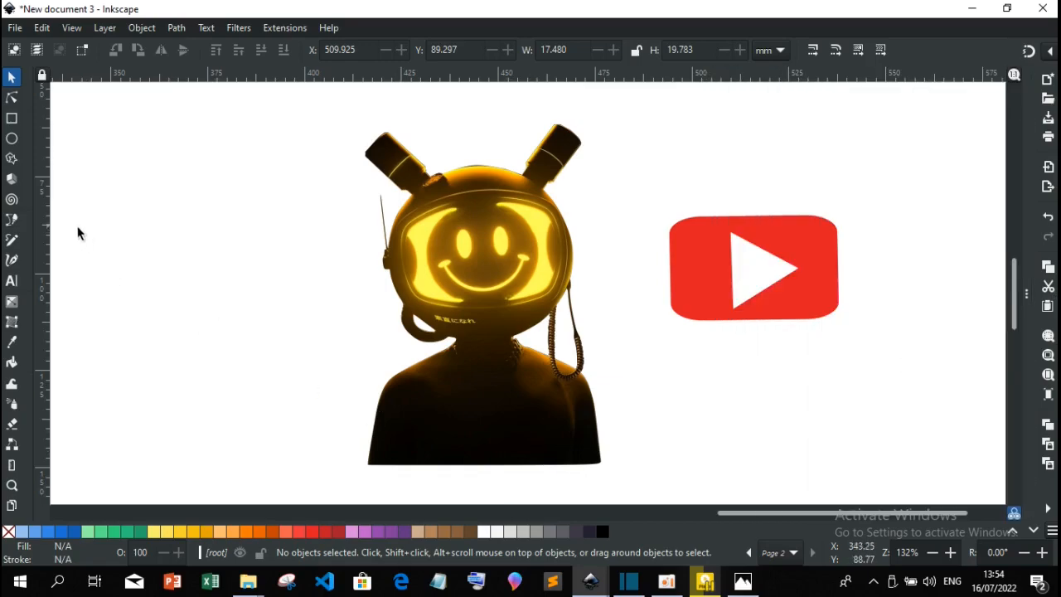
Add the text FRA in Poppins Ultra-Bold and position it to the left of the figure at chin height.
click(12, 283)
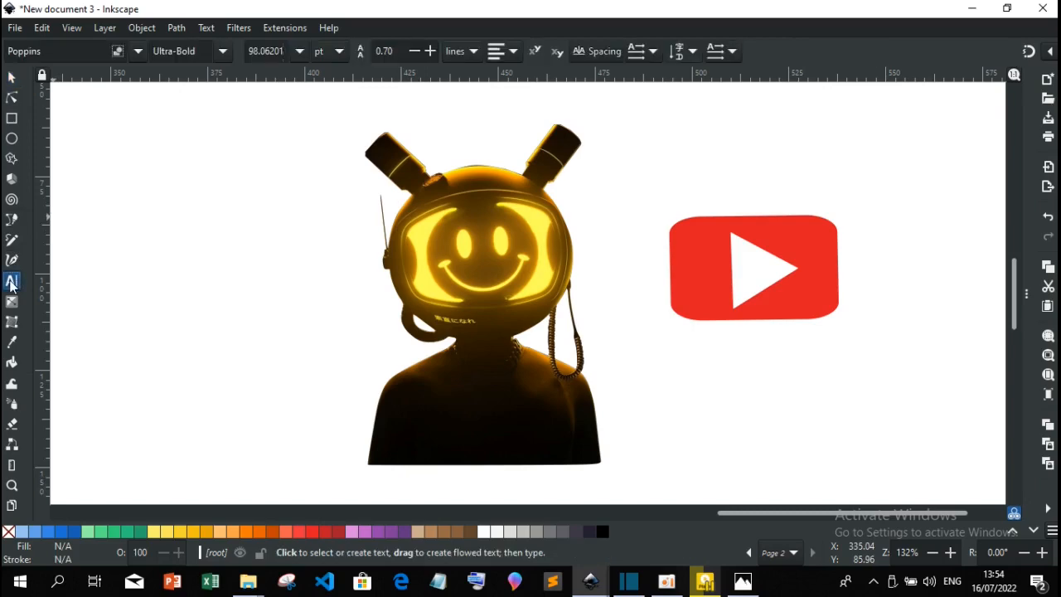
click(149, 297)
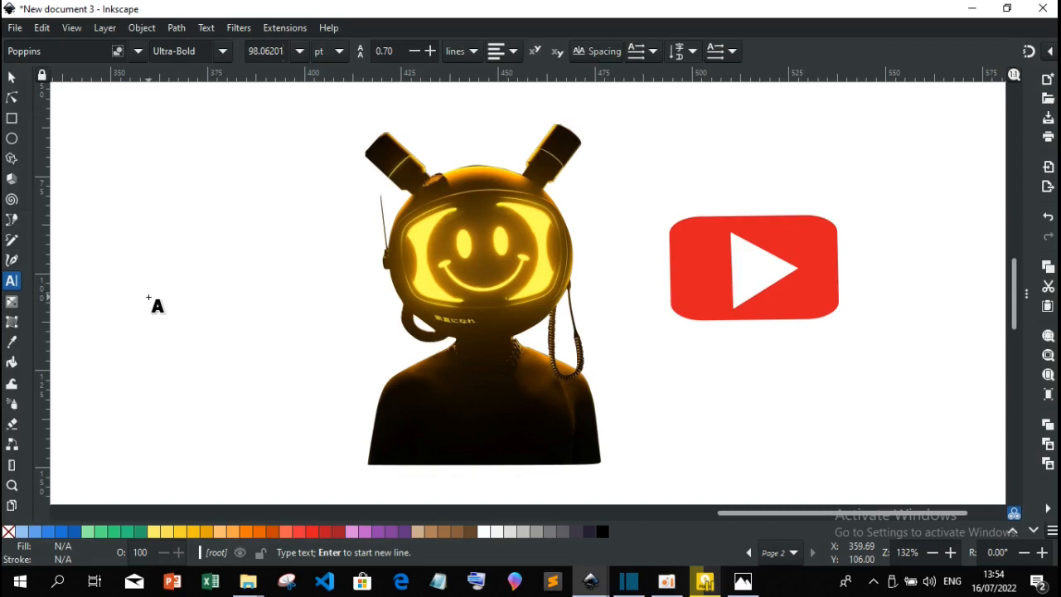
text(S)
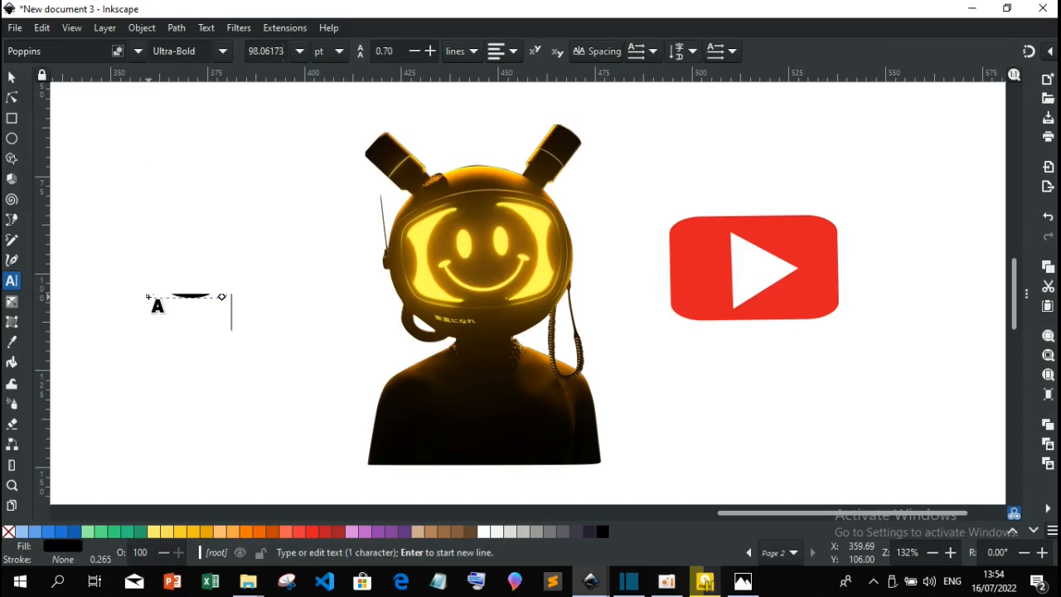
key(BackSpace)
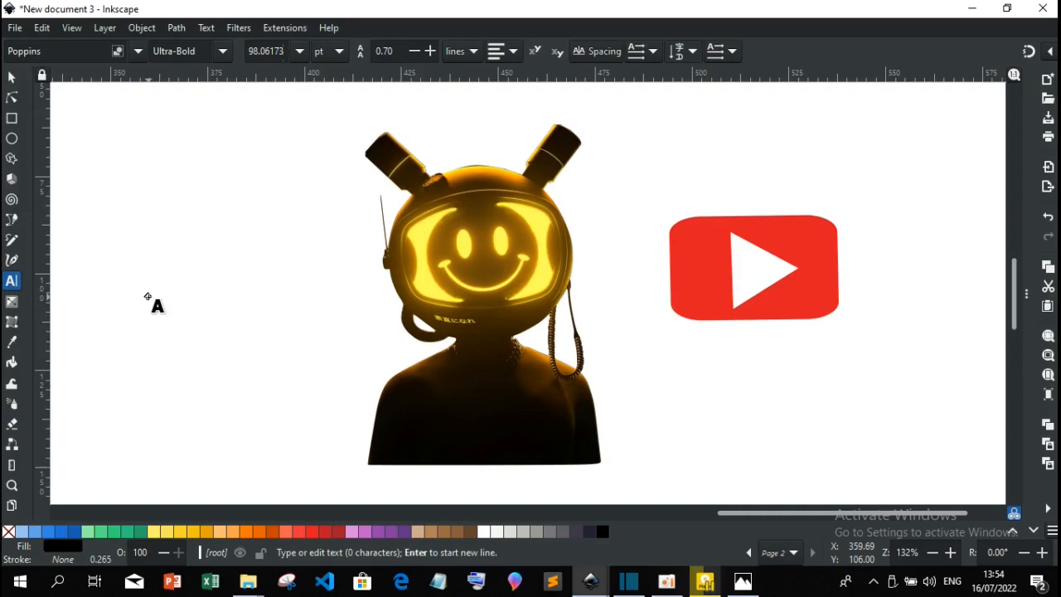
text(FRA)
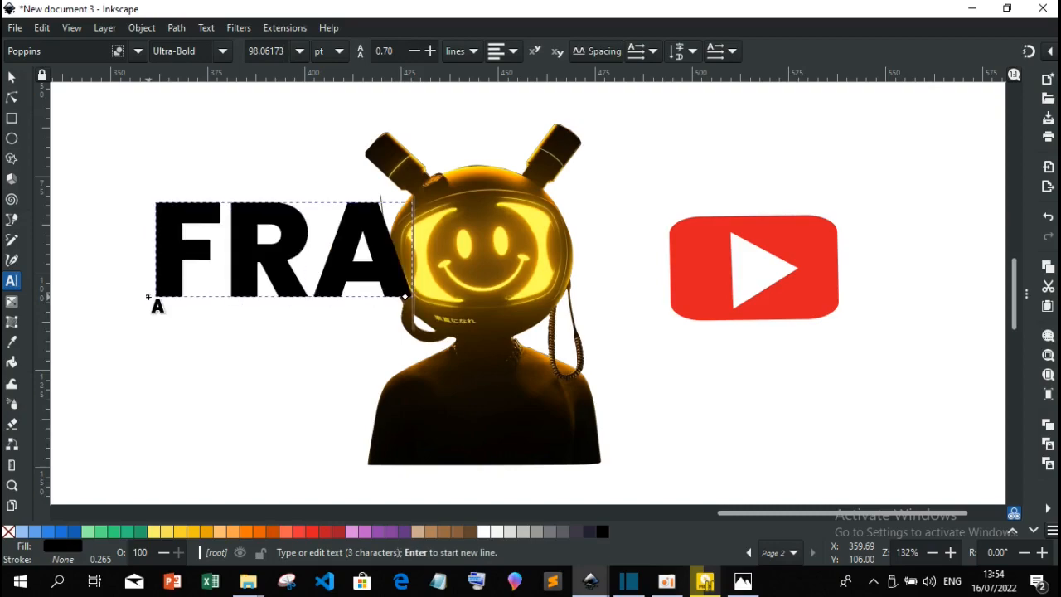
click(12, 79)
drag(269, 258, 239, 315)
click(915, 263)
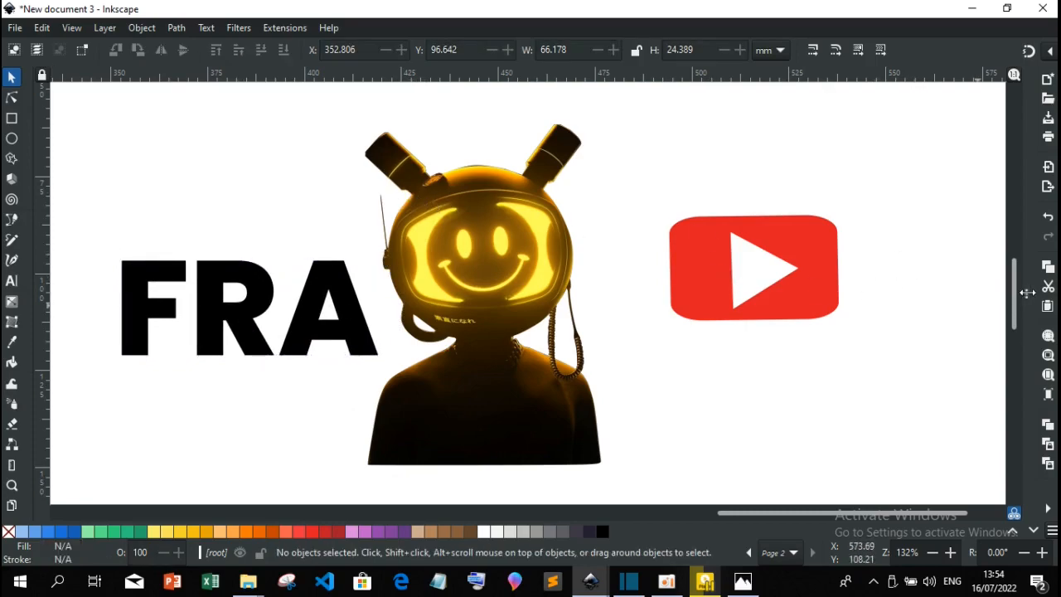
Reveal the export settings to compare the FRA text with the Page 2 preview, and collapse them again.
drag(1028, 293, 804, 325)
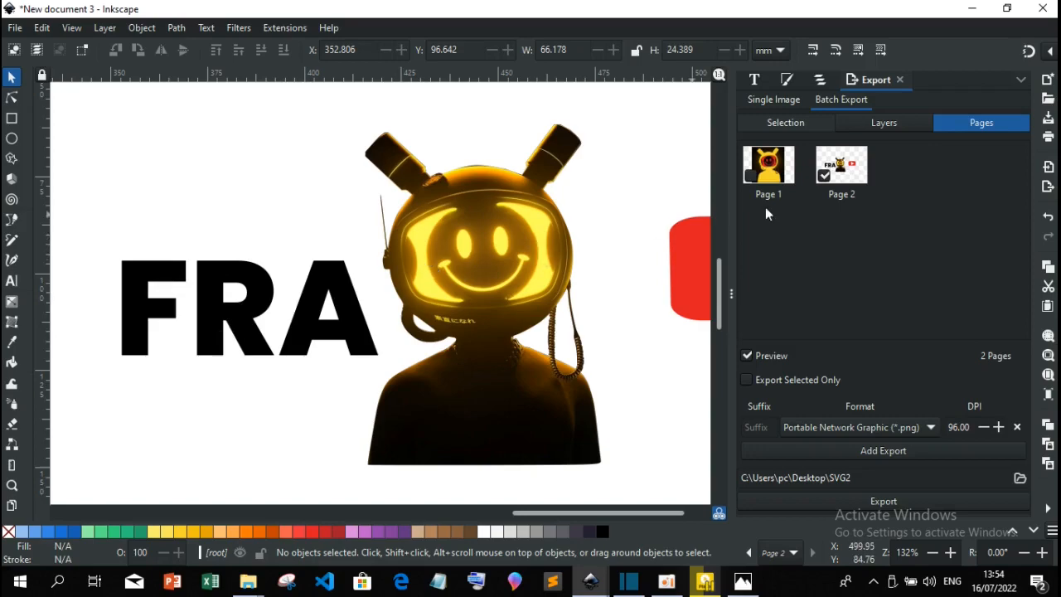
click(213, 316)
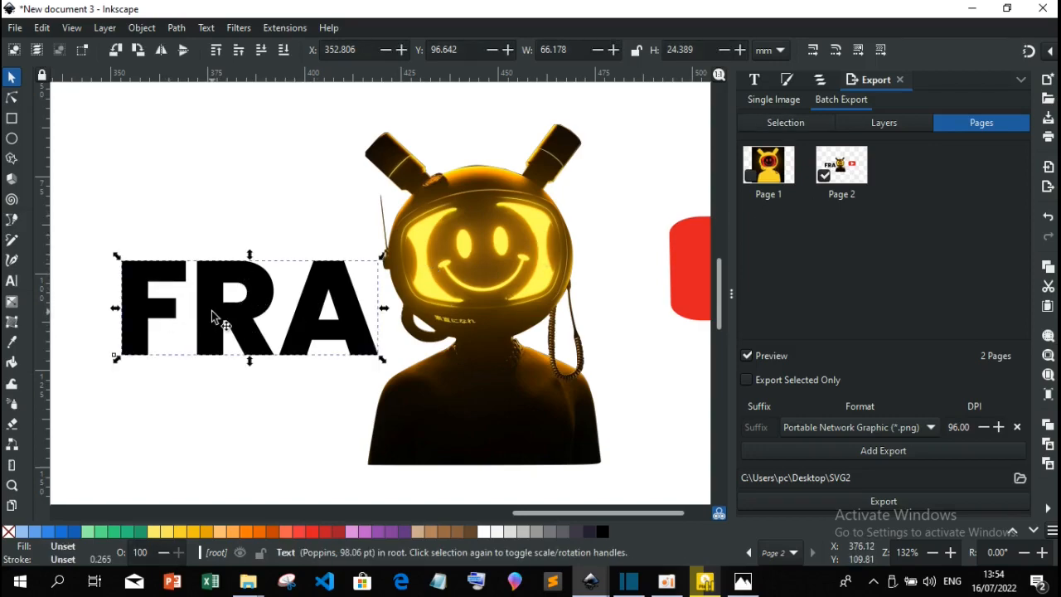
click(256, 204)
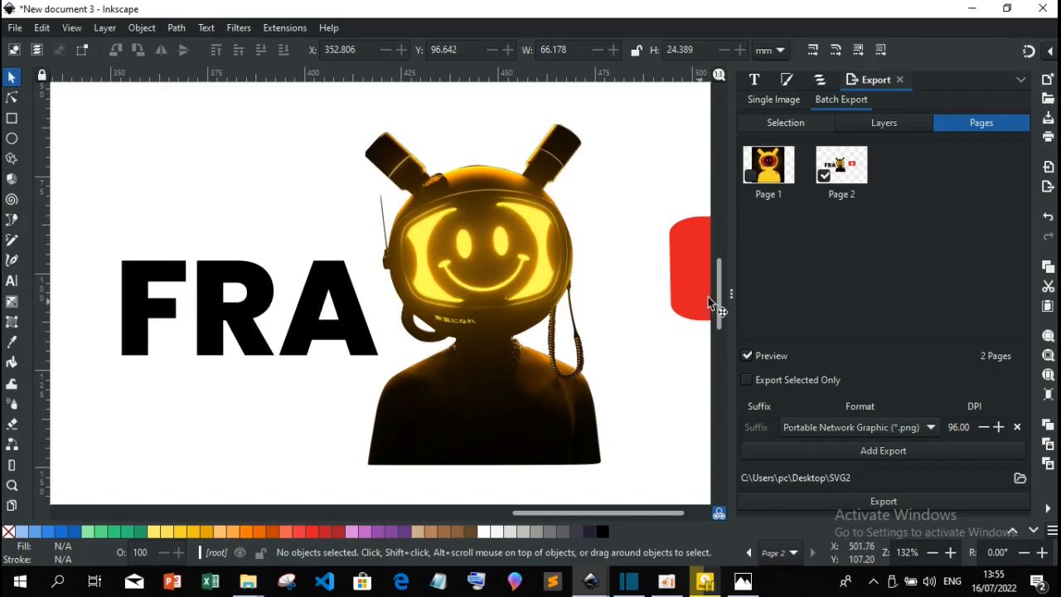
drag(733, 294, 1027, 293)
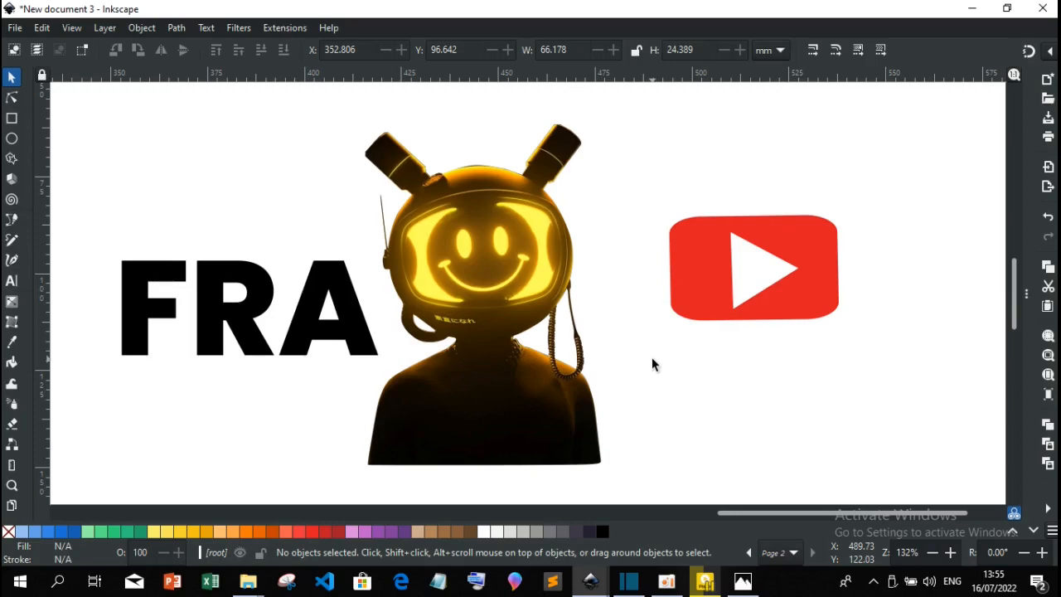
Bring the batch page export settings back and choose Portable Network Graphic (*.png) as the format.
drag(1031, 301, 834, 303)
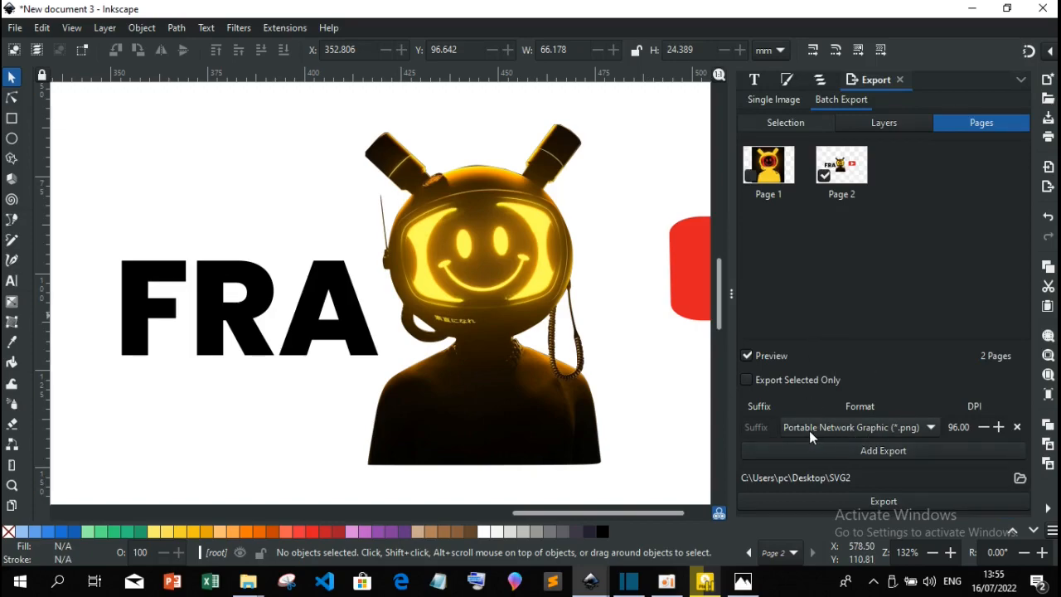
click(934, 426)
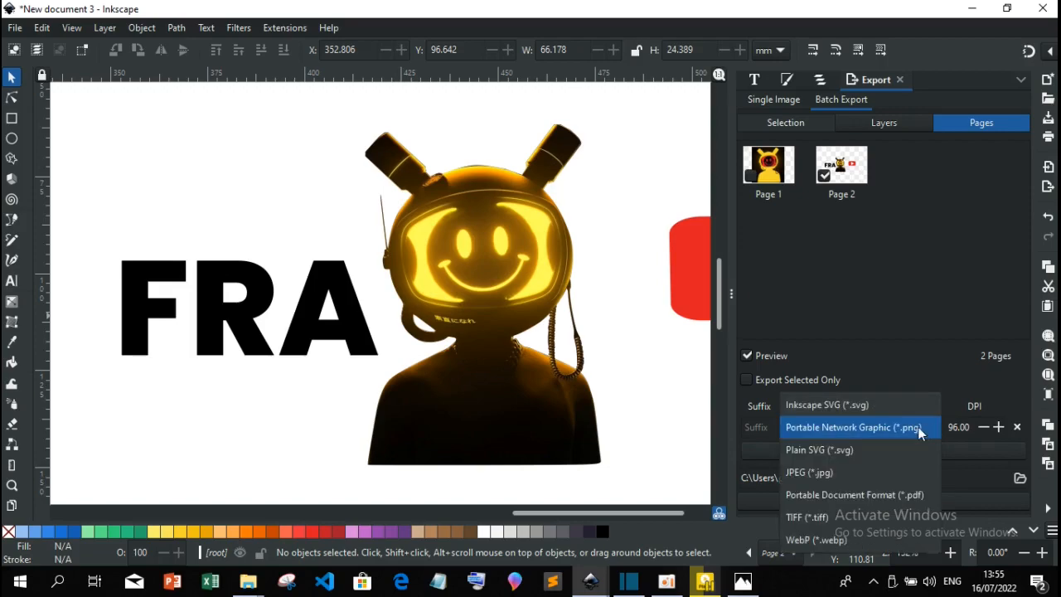
click(822, 426)
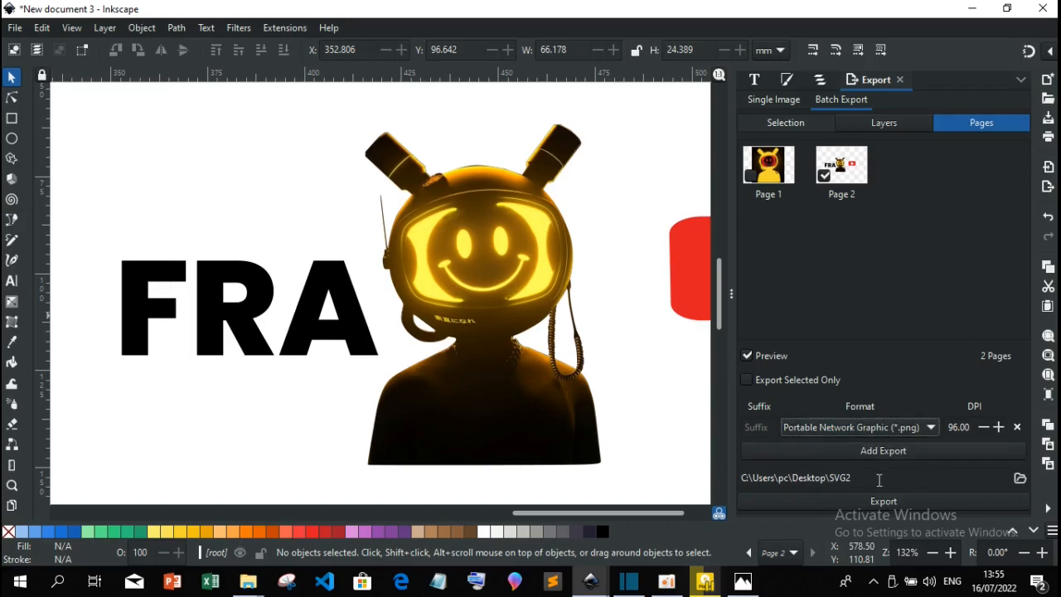